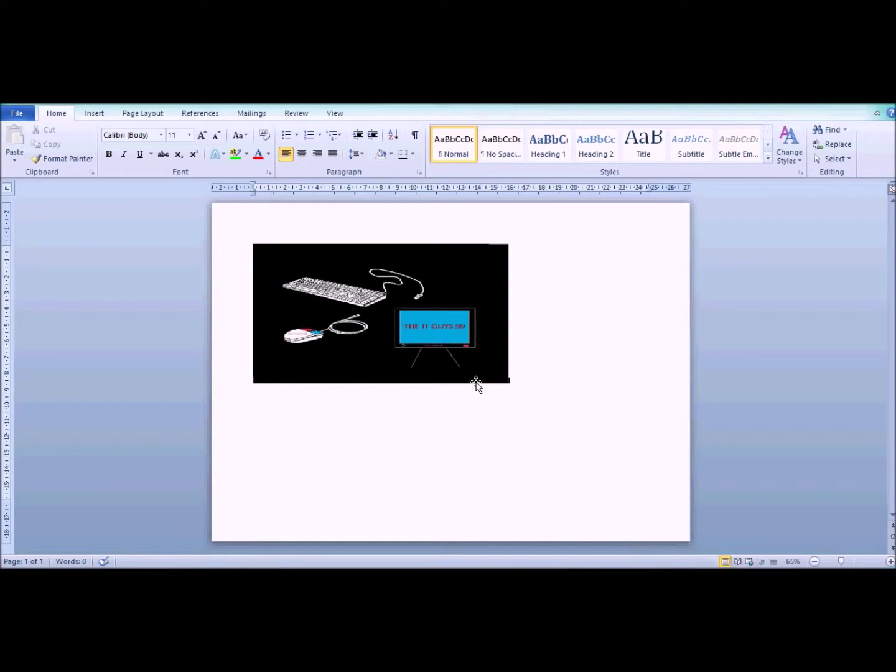
Step: Drag the computer picture up the page and show the Insert commands
drag(474, 381, 472, 327)
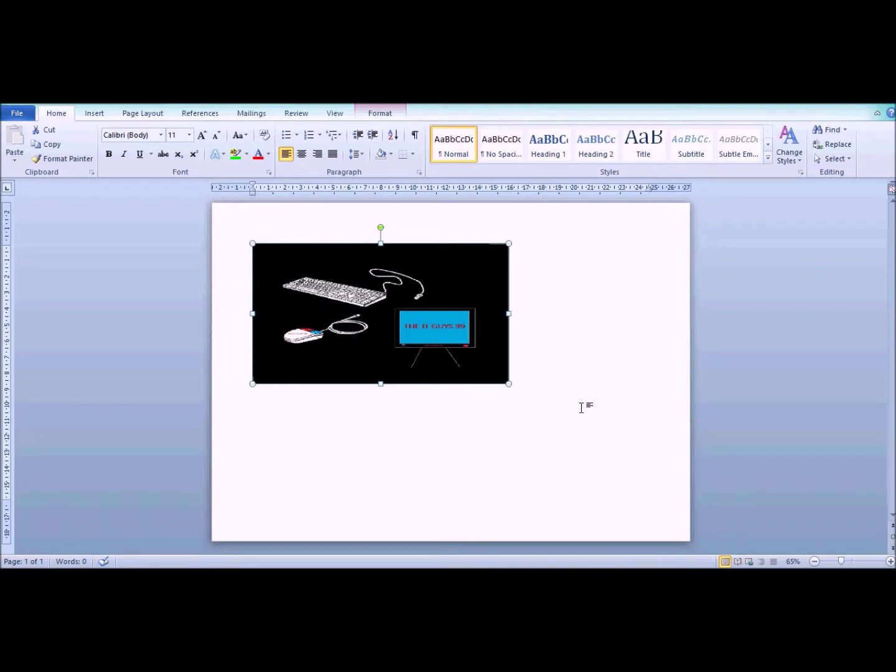
click(95, 113)
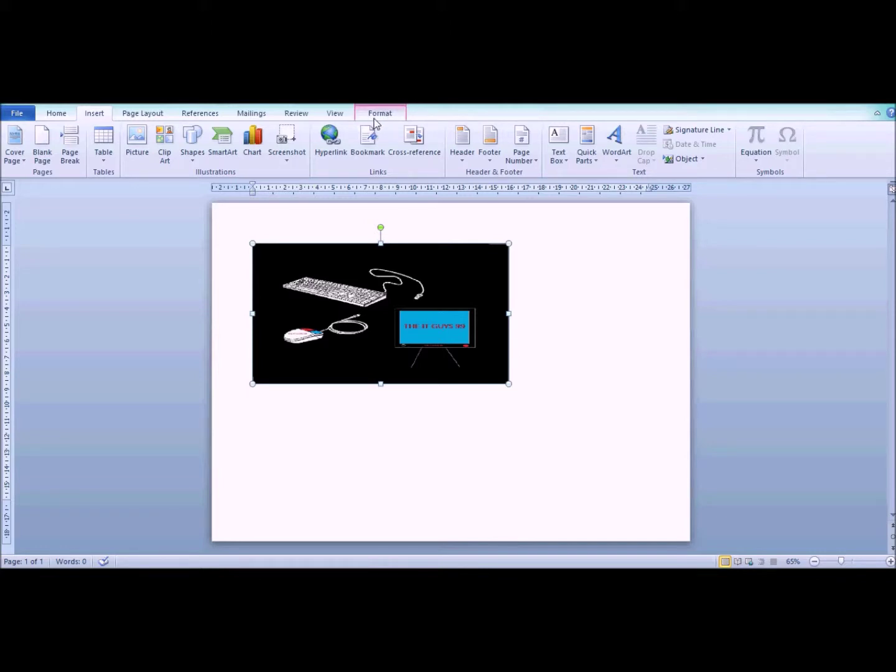
Step: Apply Square text wrapping to the picture and drag it to a new spot on the page
click(380, 115)
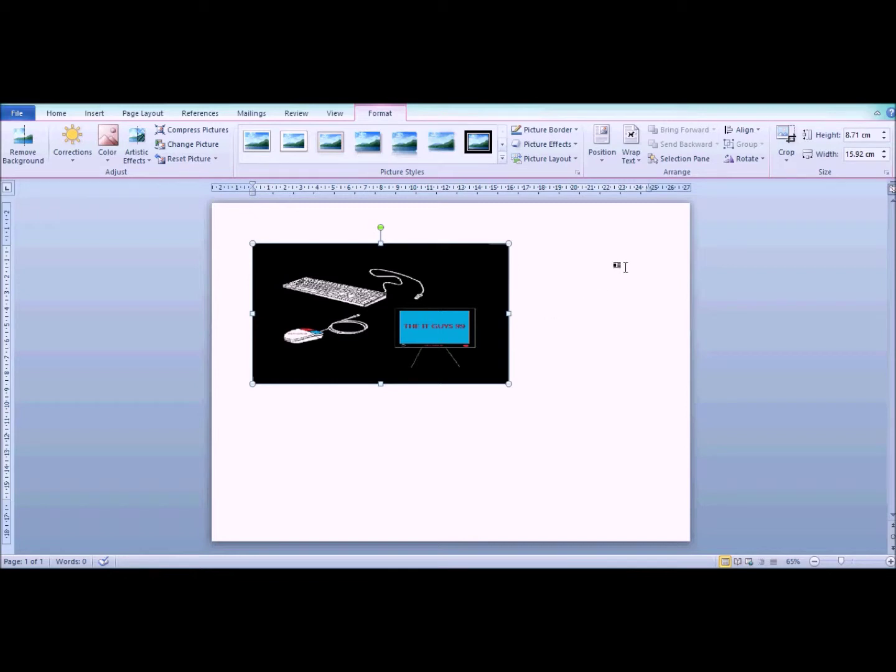
click(638, 163)
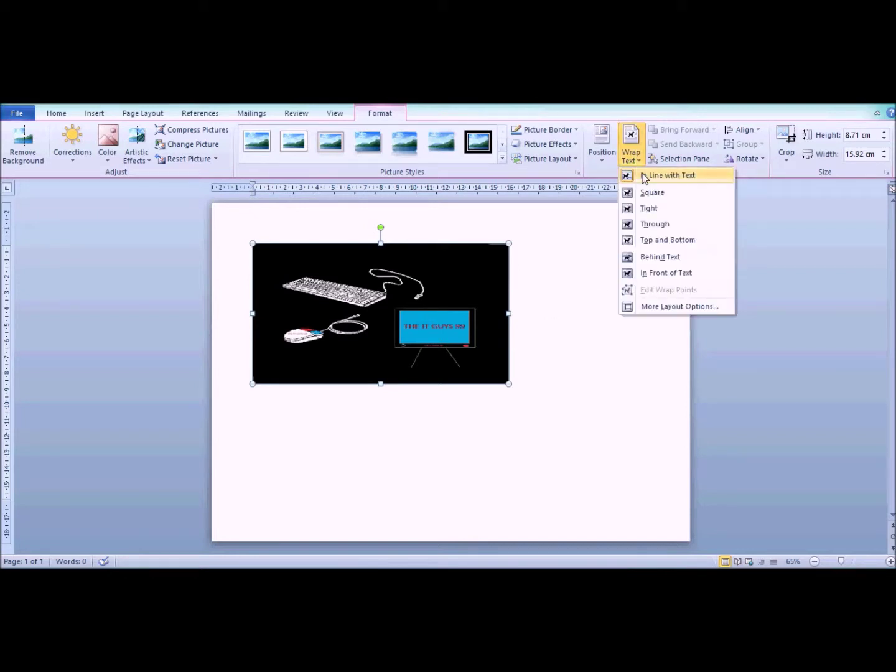
click(673, 198)
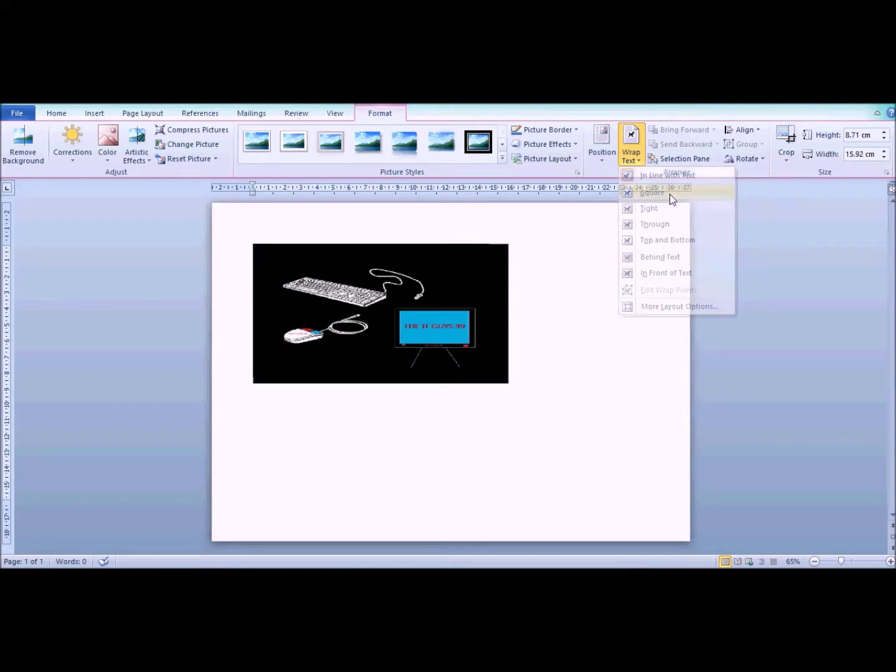
drag(467, 301, 437, 311)
drag(367, 313, 476, 348)
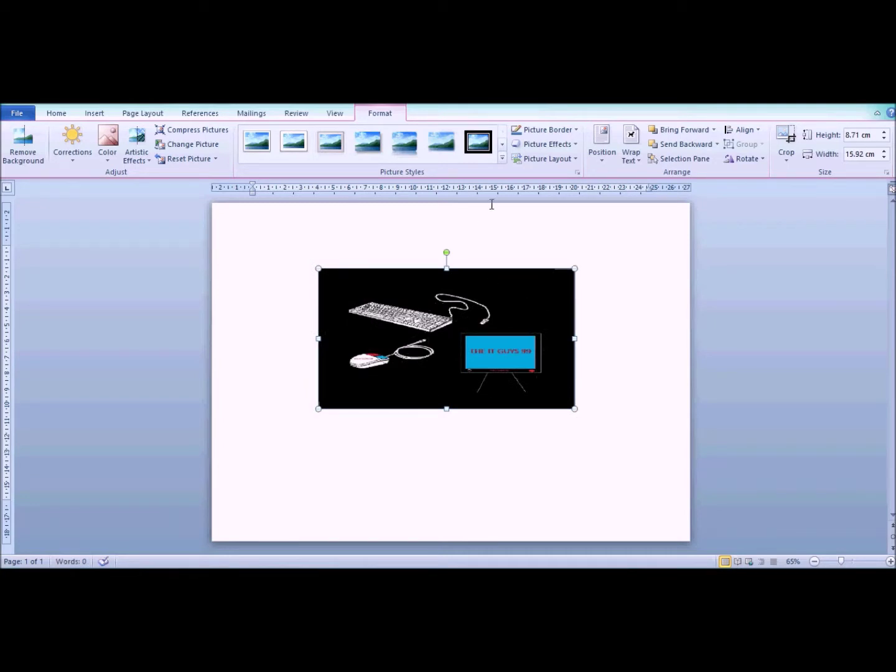
Step: Give the picture a red Picture Border with 6 pt weight
click(574, 131)
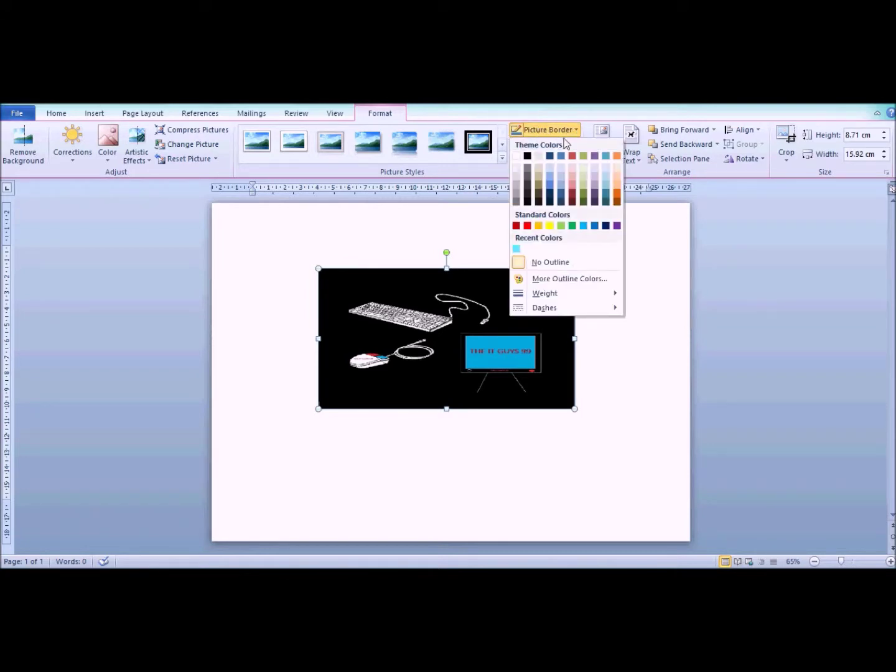
click(527, 227)
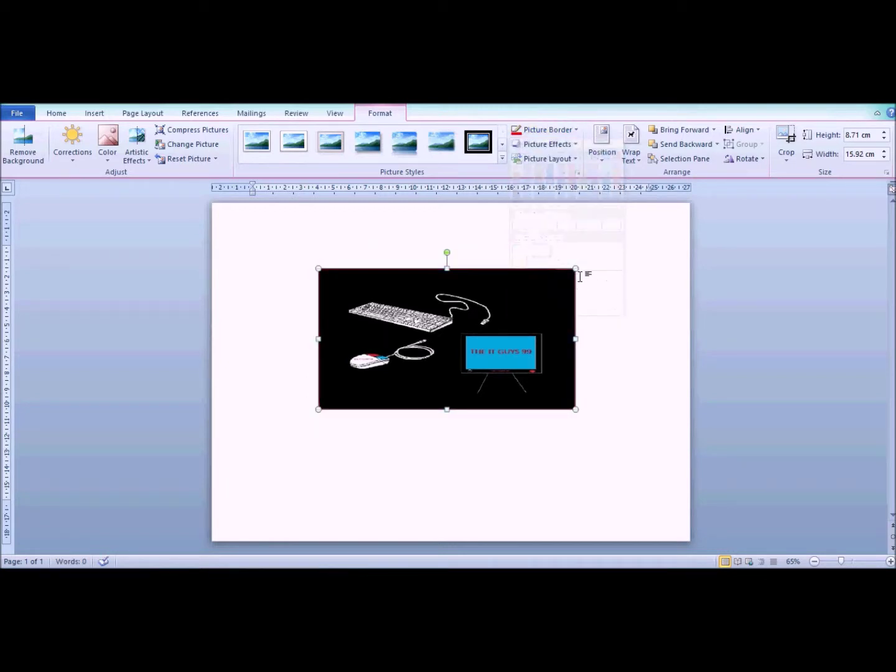
click(576, 130)
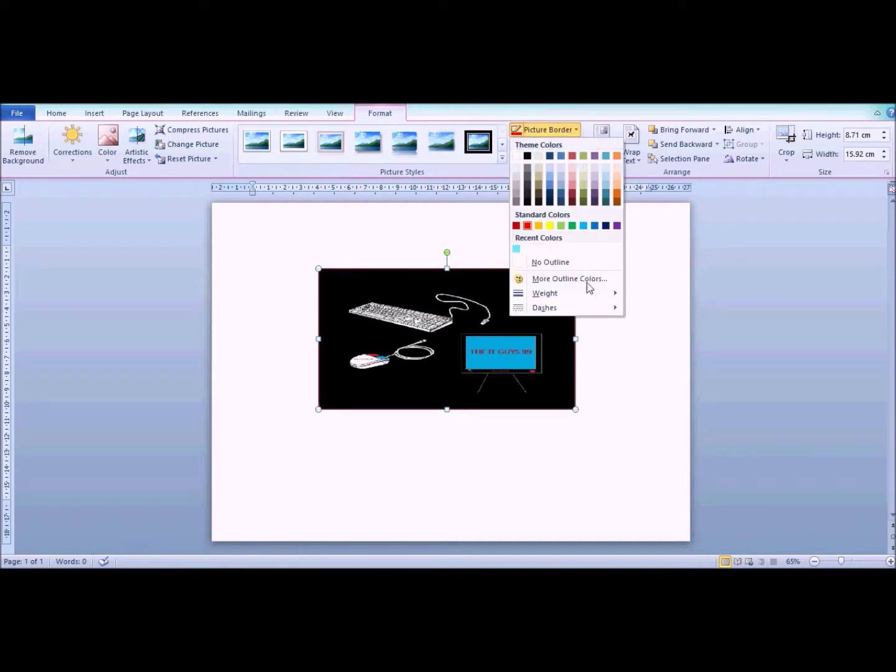
mouse_move(591, 293)
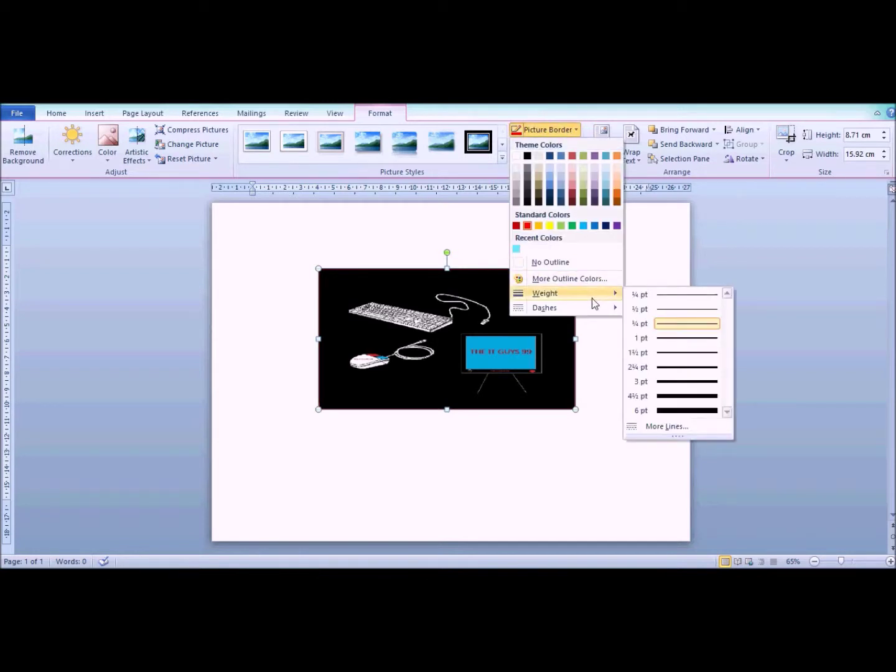
click(676, 412)
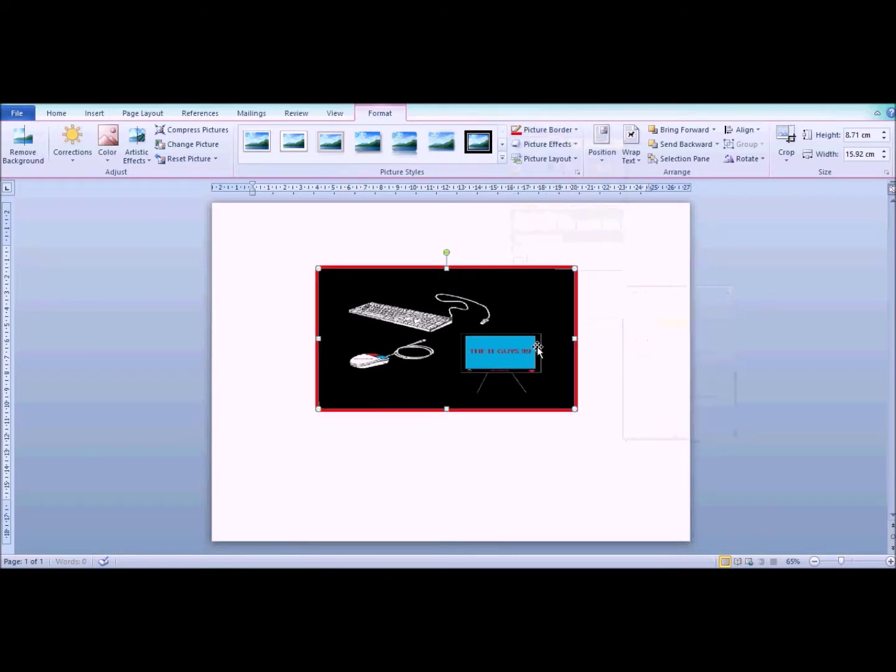
Step: Reselect the picture and nudge it slightly on the page
click(621, 387)
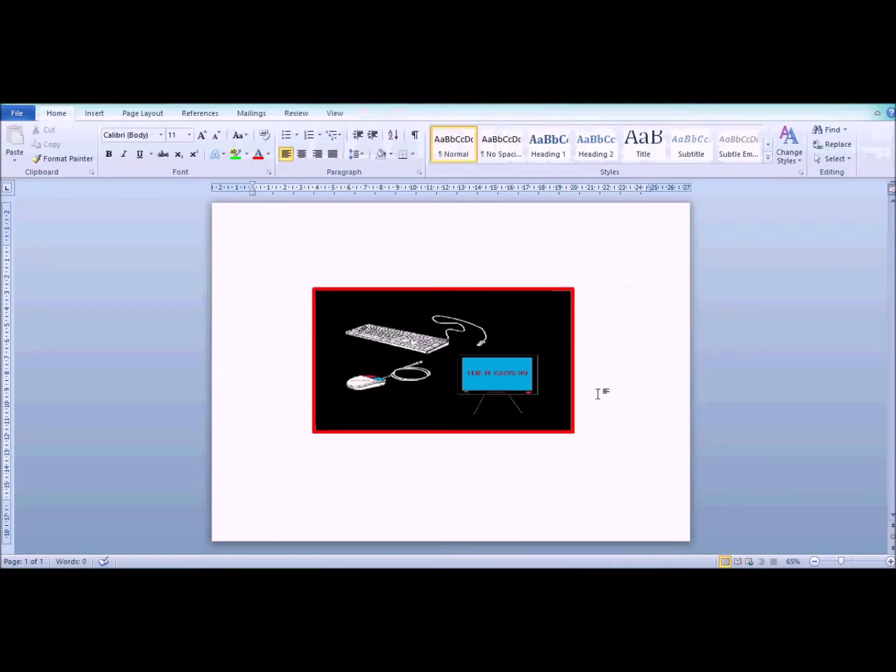
click(496, 373)
drag(496, 374, 514, 440)
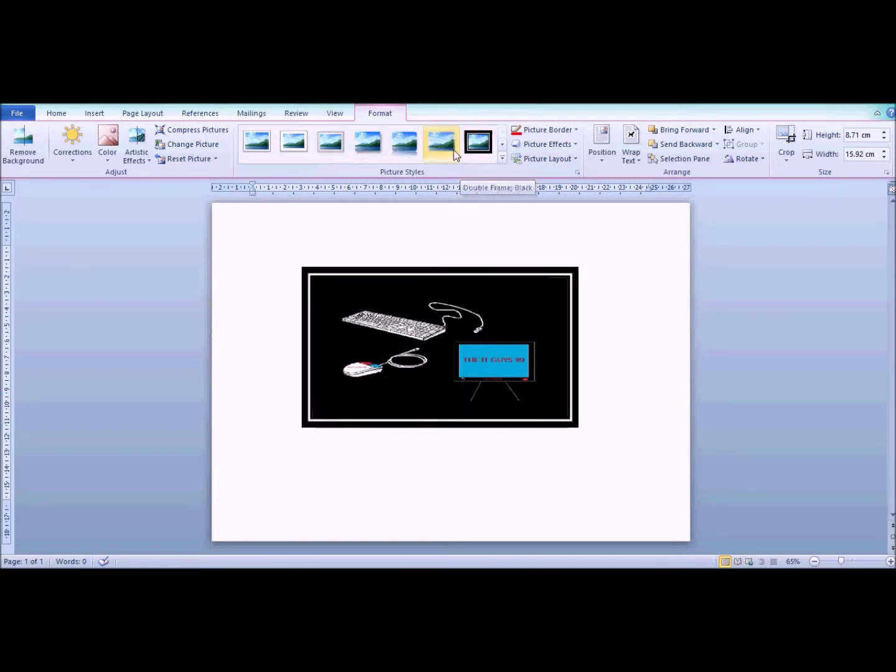
Step: Apply the oval picture style with a shadow from the Picture Styles gallery
click(502, 158)
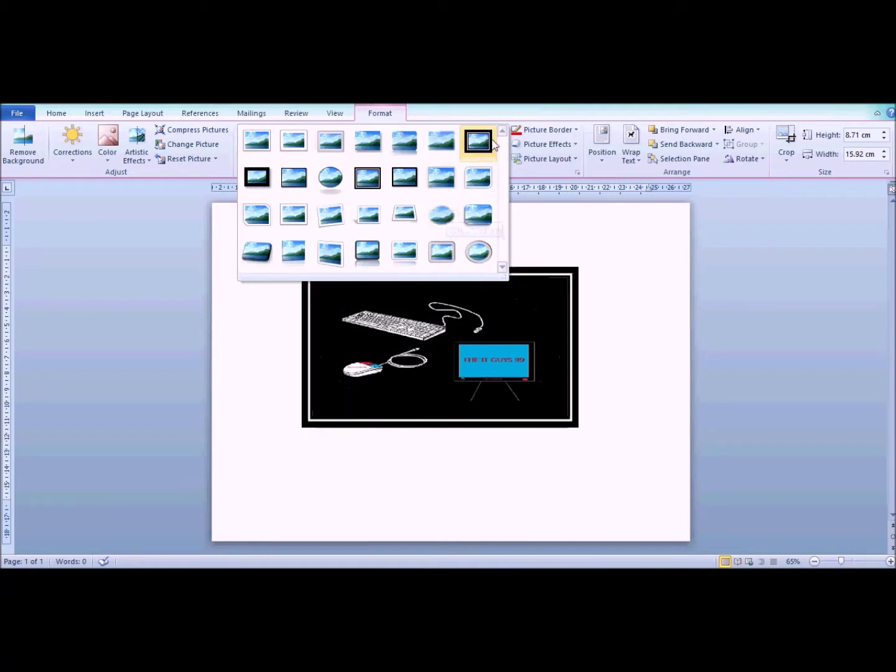
click(332, 181)
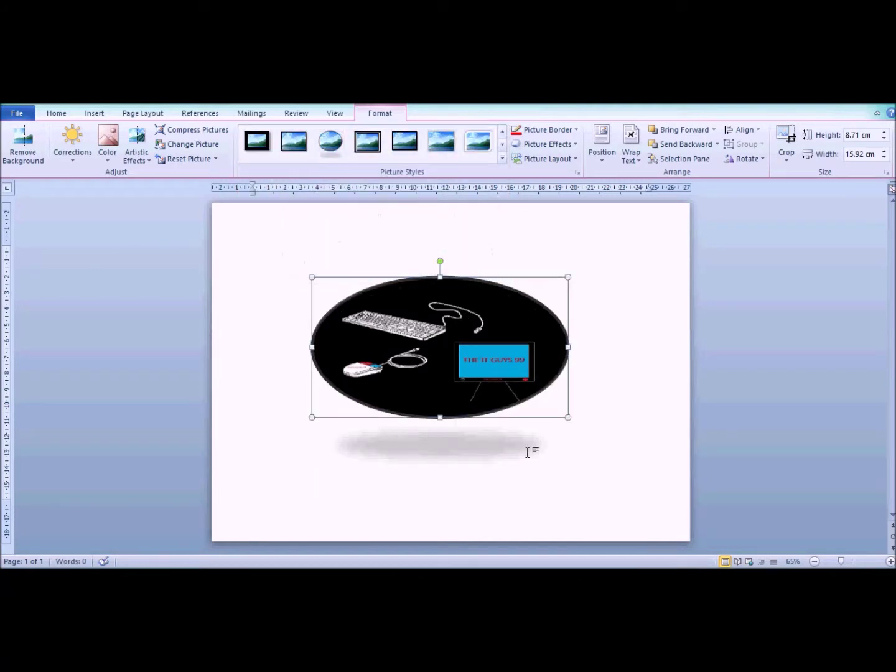
click(575, 130)
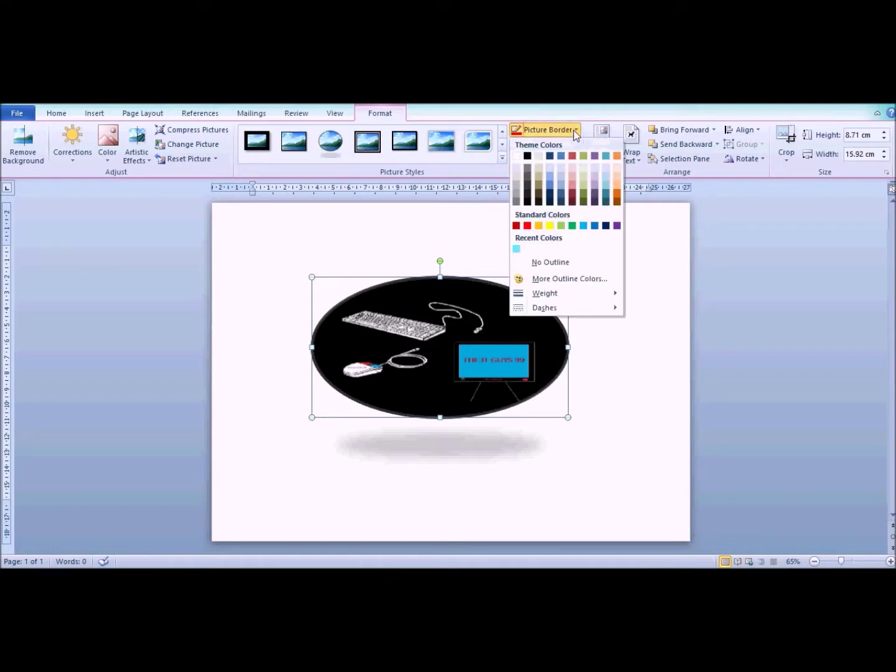
Step: Outline the oval in red, enlarge it to 12.08 × 22.09 cm, and move it up-left
click(527, 226)
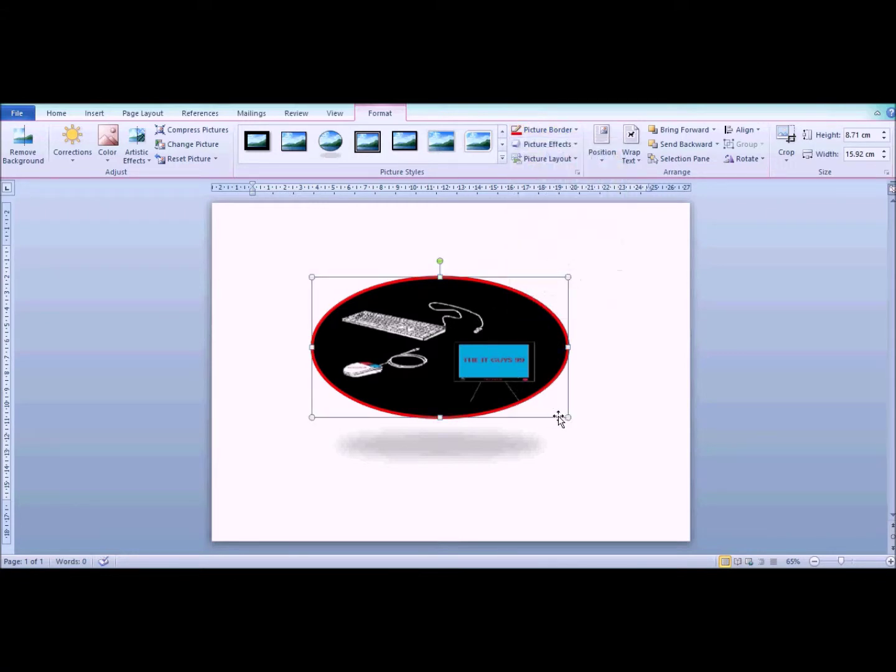
drag(567, 419, 605, 456)
drag(491, 383, 451, 368)
click(663, 518)
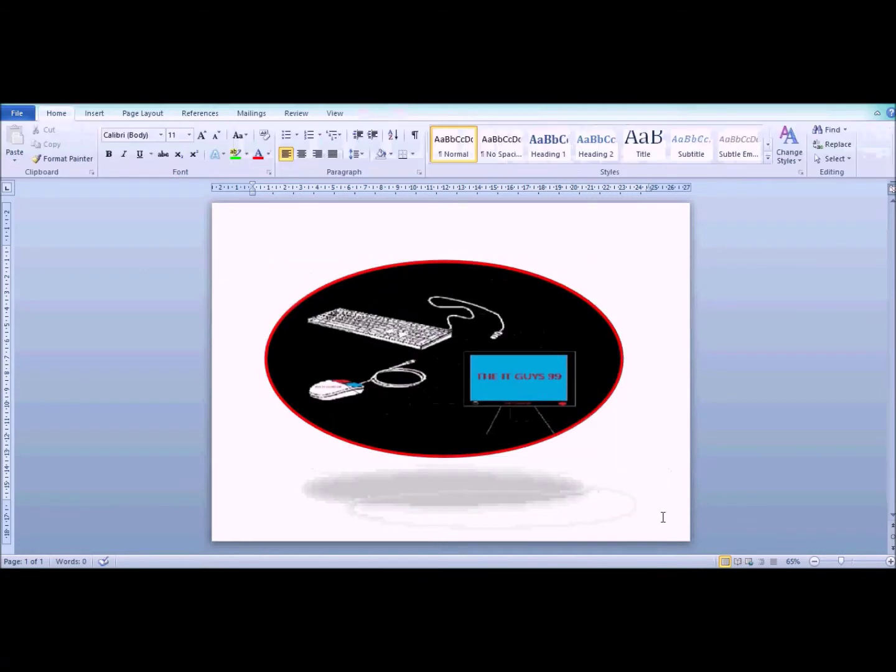
click(440, 410)
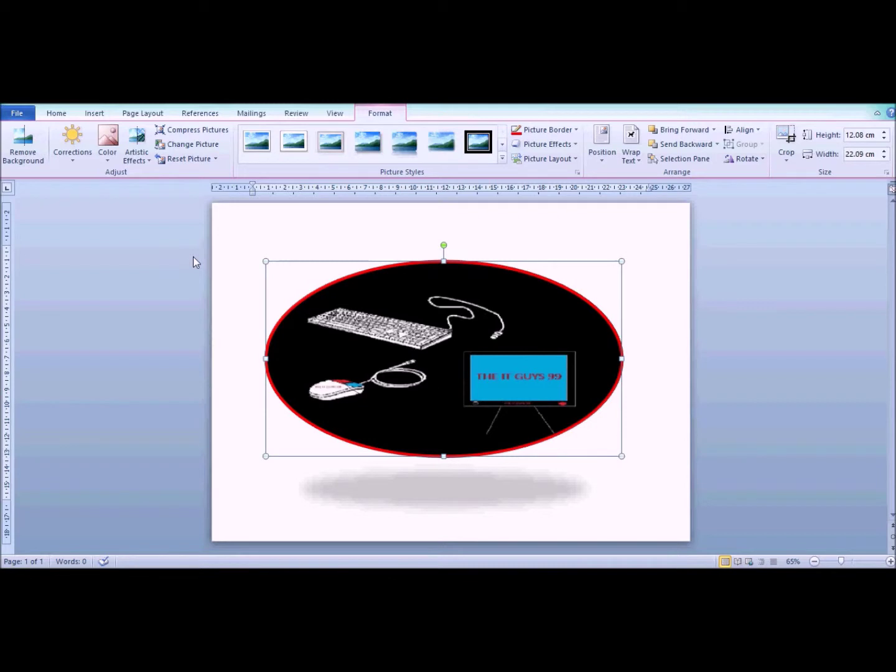
Step: Compress the picture at document resolution, deleting cropped areas, then shift it slightly right
click(188, 130)
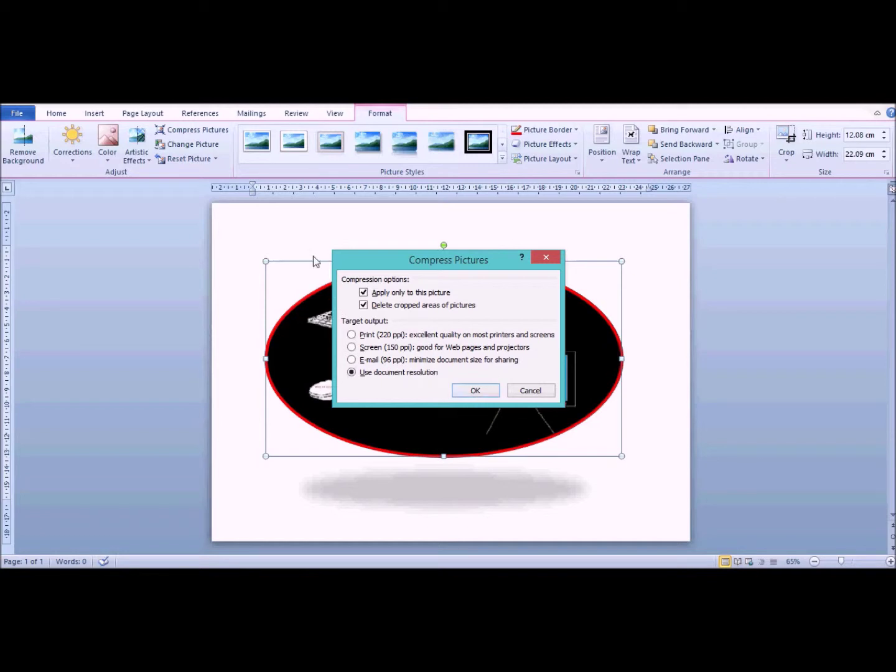
click(471, 392)
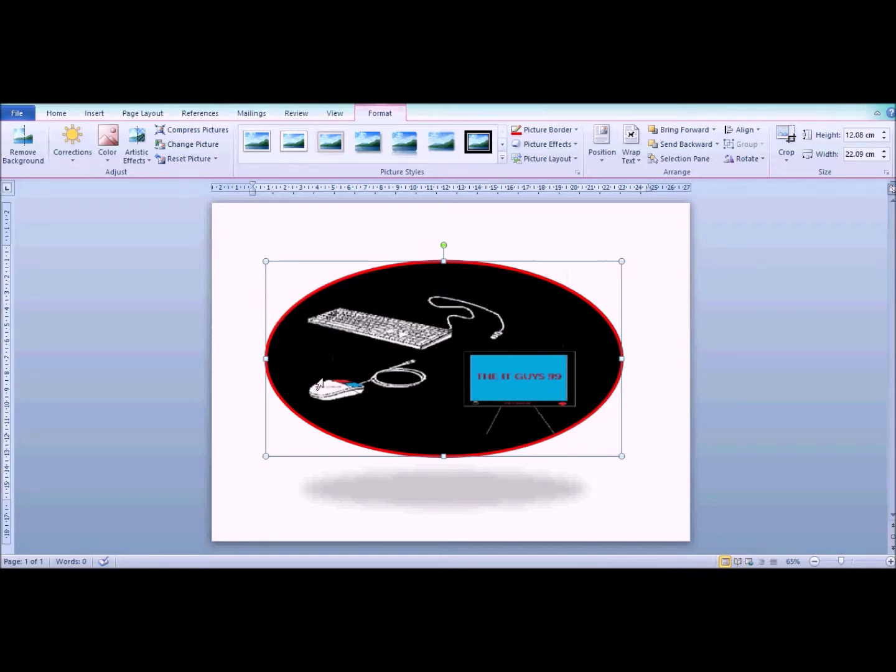
drag(418, 362, 441, 364)
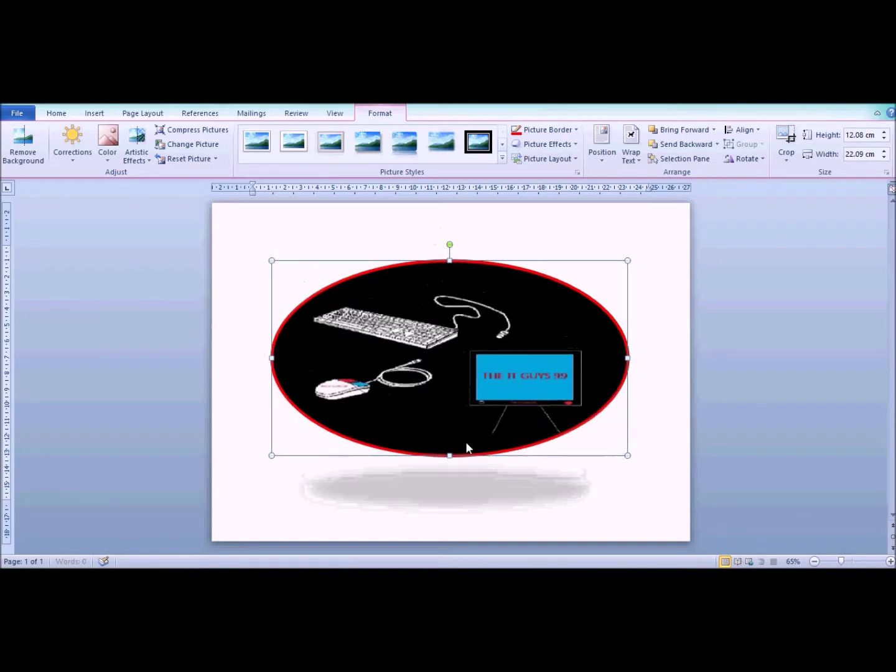
click(539, 516)
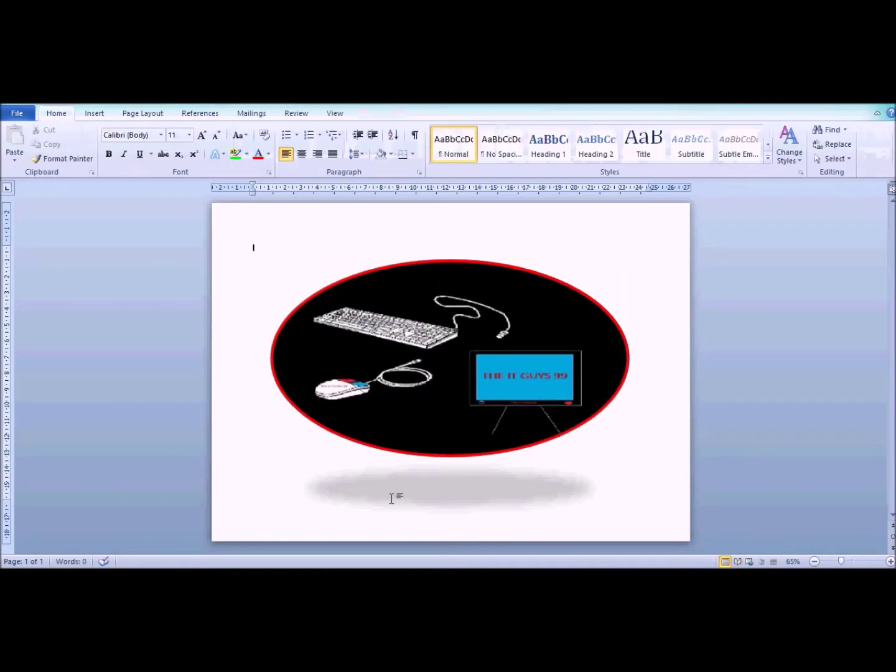
click(430, 396)
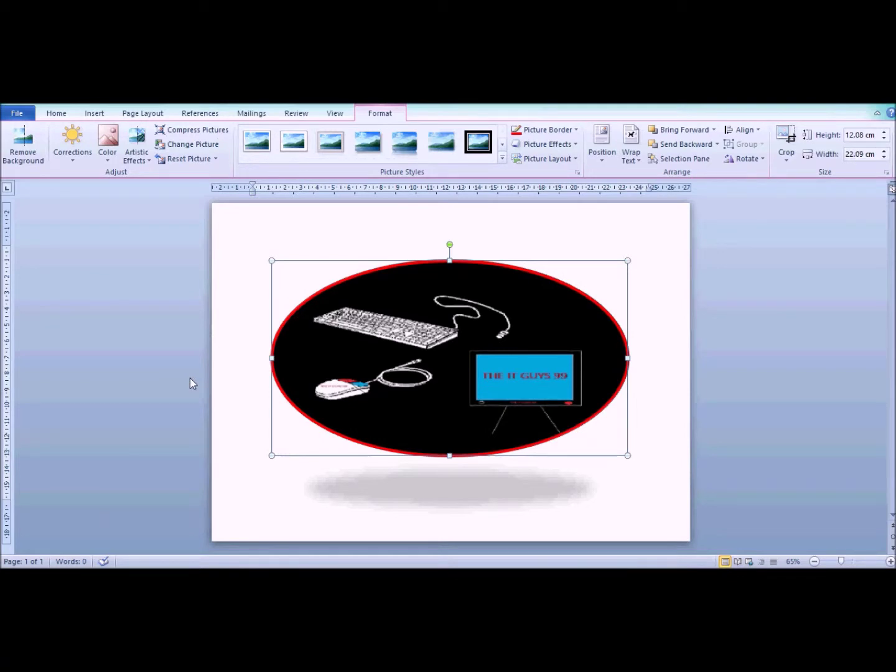
click(103, 161)
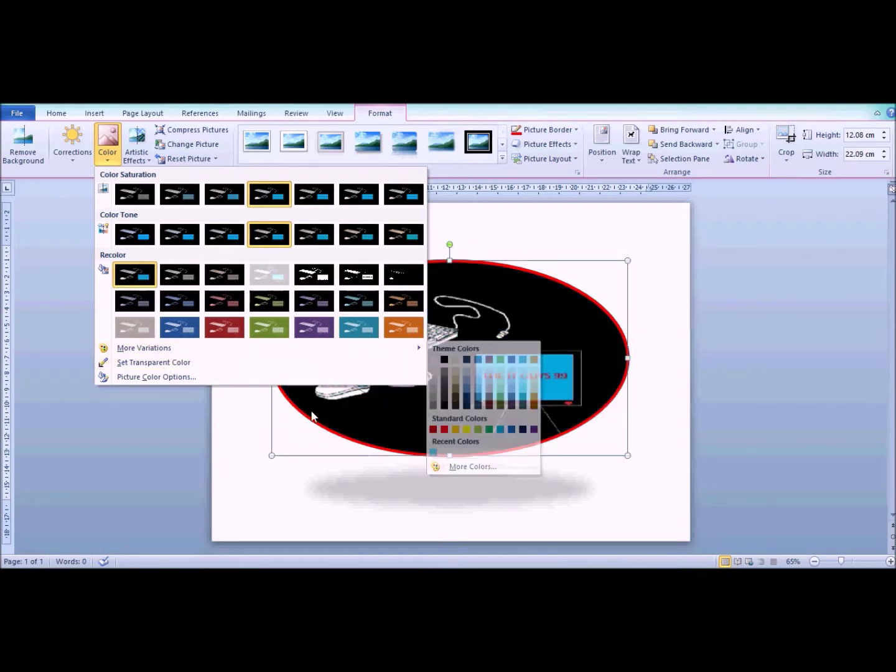
mouse_move(195, 352)
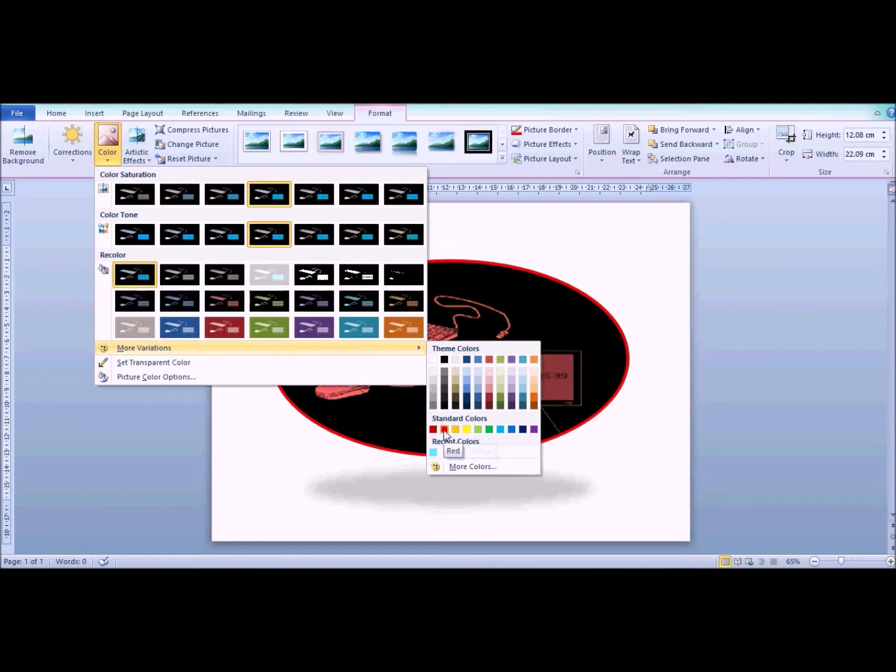
click(501, 429)
drag(495, 365, 503, 361)
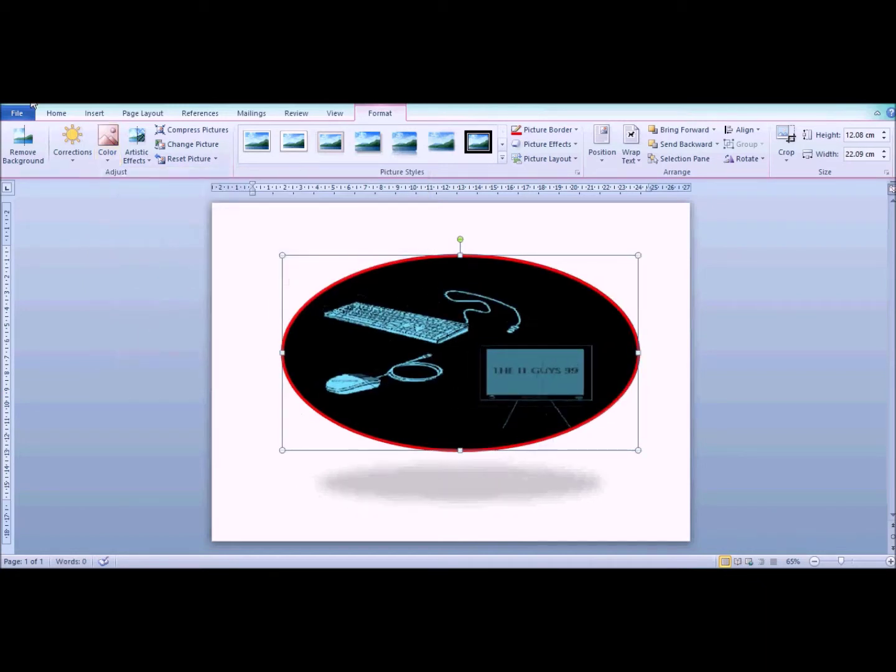
key(ctrl+z)
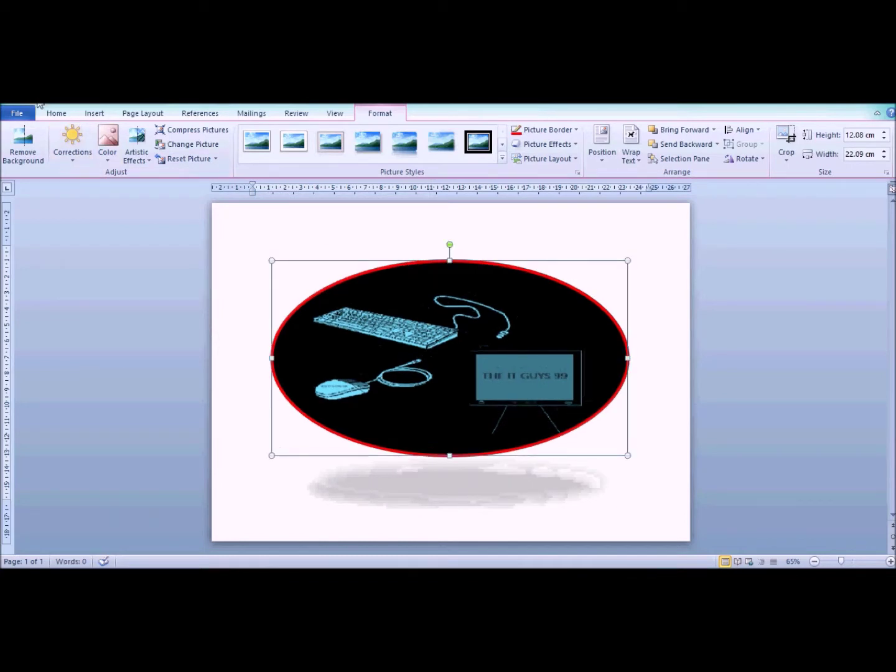
key(ctrl+z)
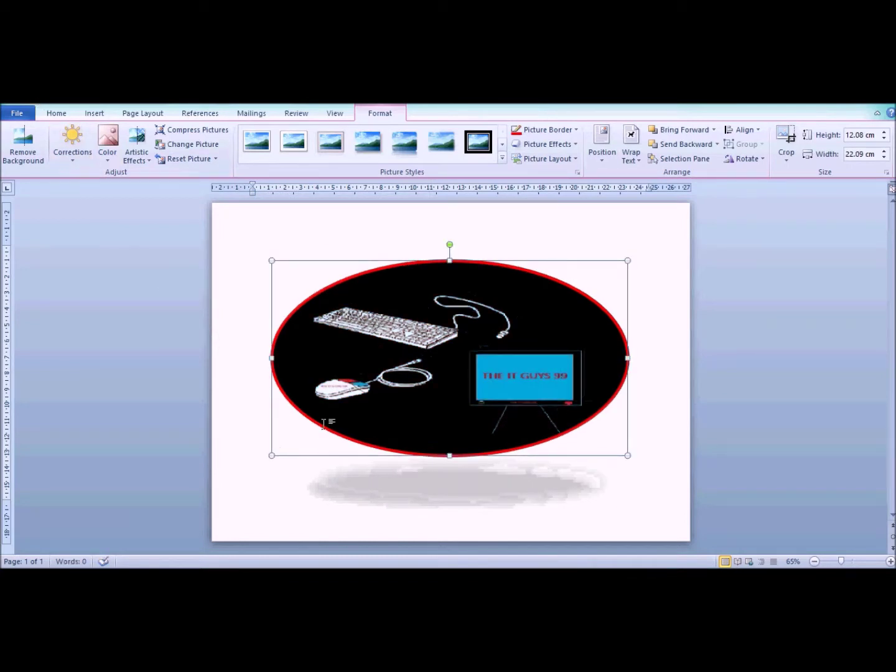
key(ctrl+z)
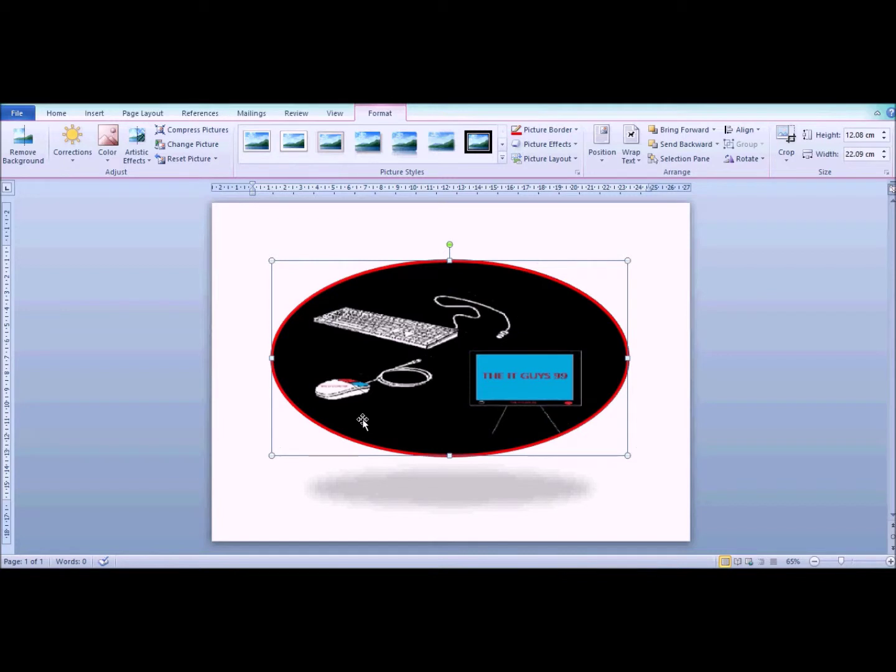
click(143, 163)
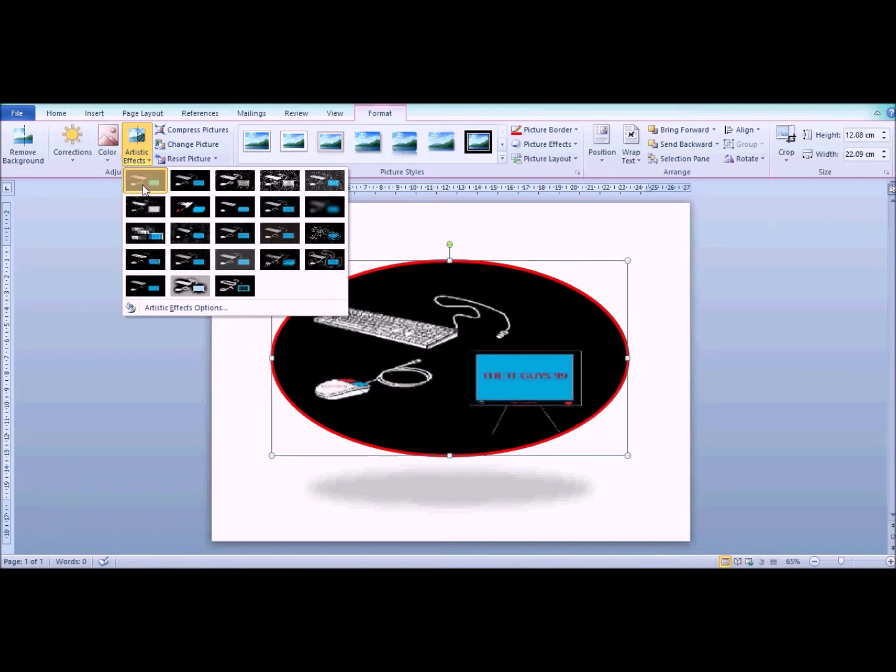
click(143, 186)
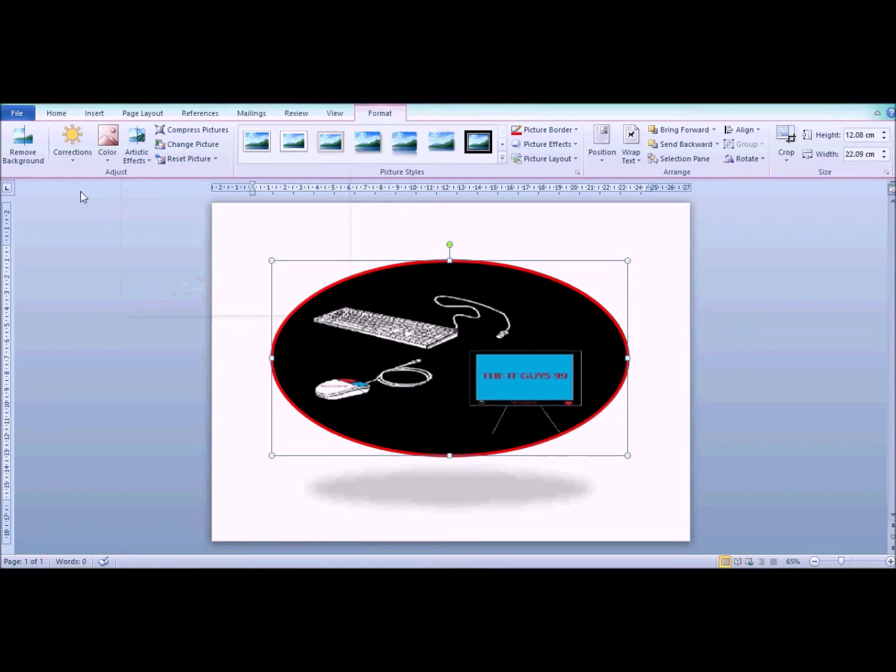
Step: Brighten the oval picture with a Brightness/Contrast correction preset
click(73, 155)
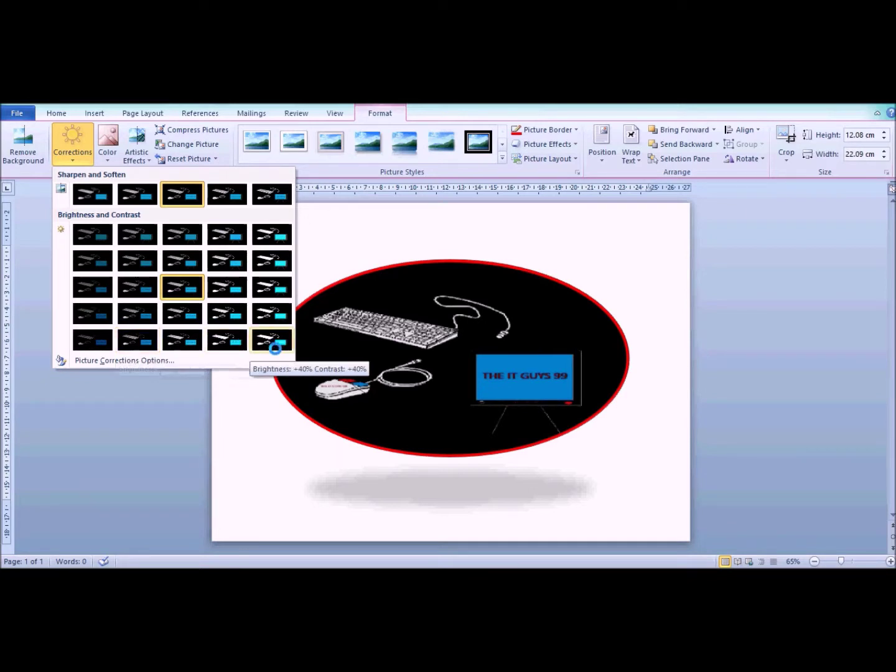
click(237, 284)
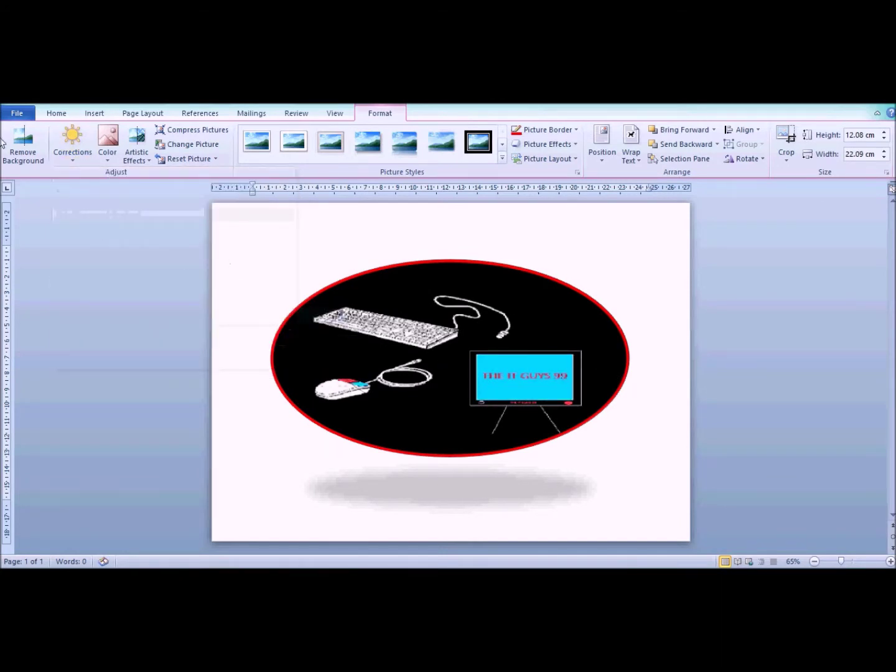
Step: Start Remove Background on the oval picture and mark the area left of the mouse for removal
click(323, 319)
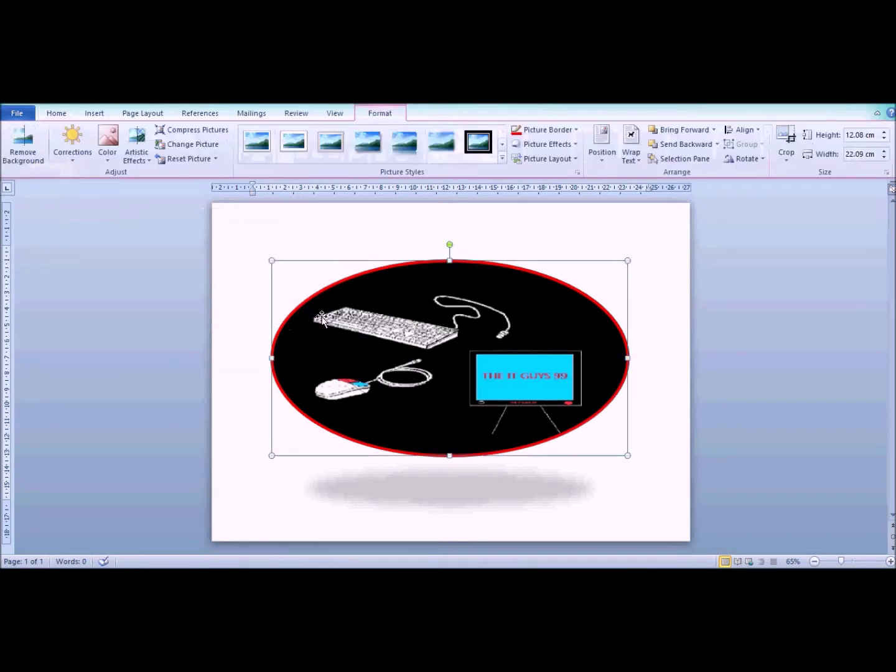
click(23, 145)
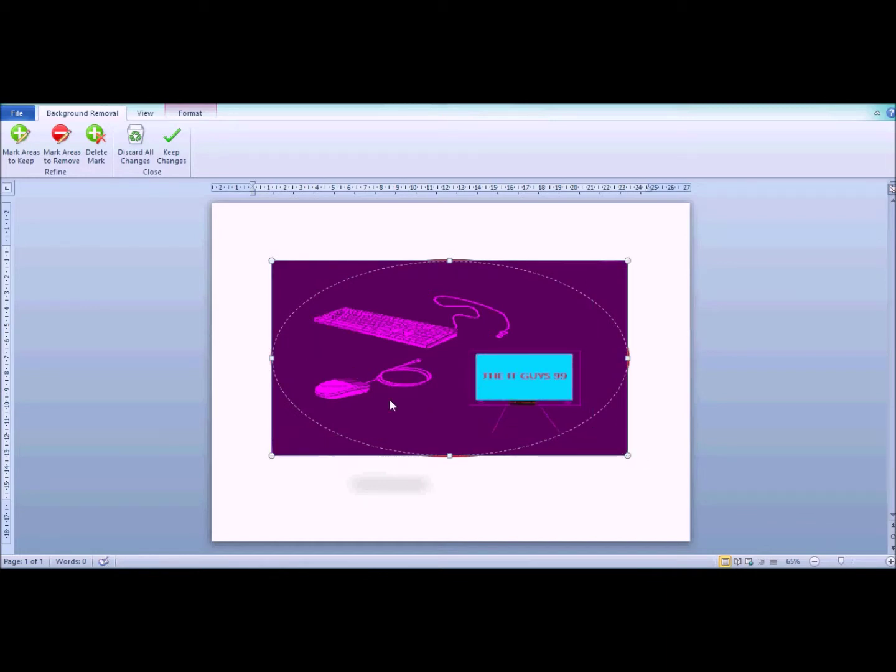
click(64, 145)
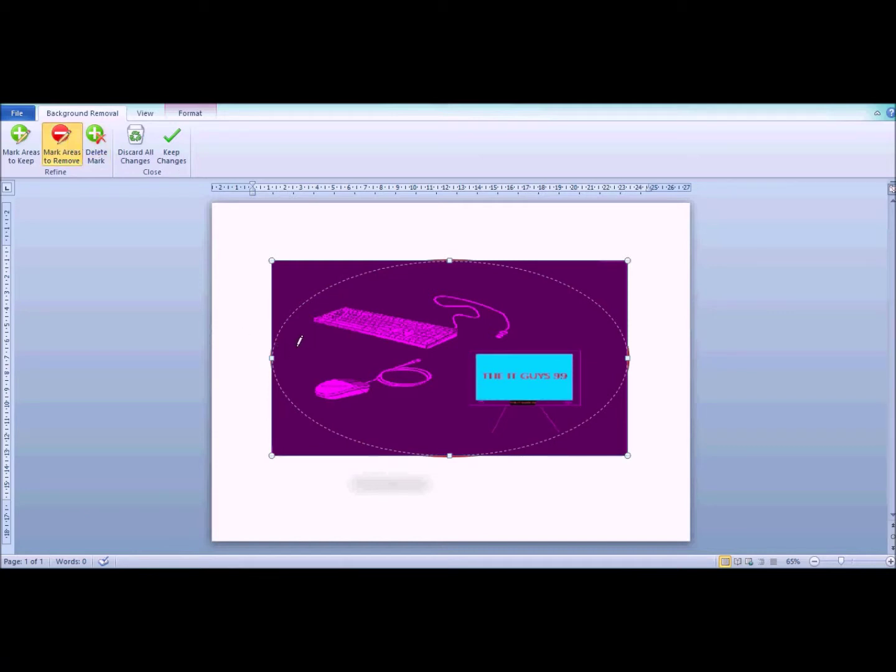
drag(339, 358, 339, 358)
Step: Mark the computer mouse as areas to keep
click(15, 153)
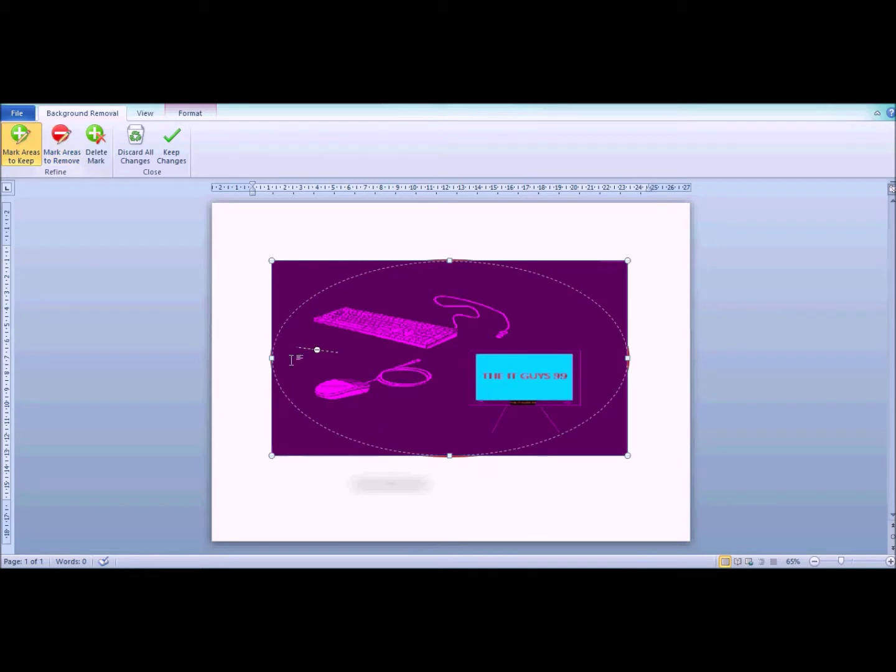
click(336, 389)
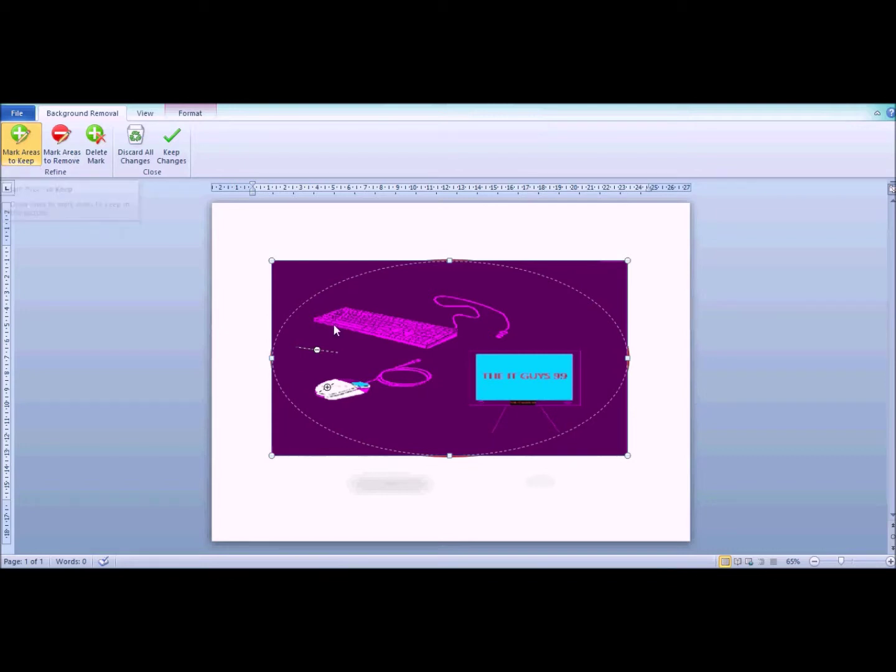
click(350, 384)
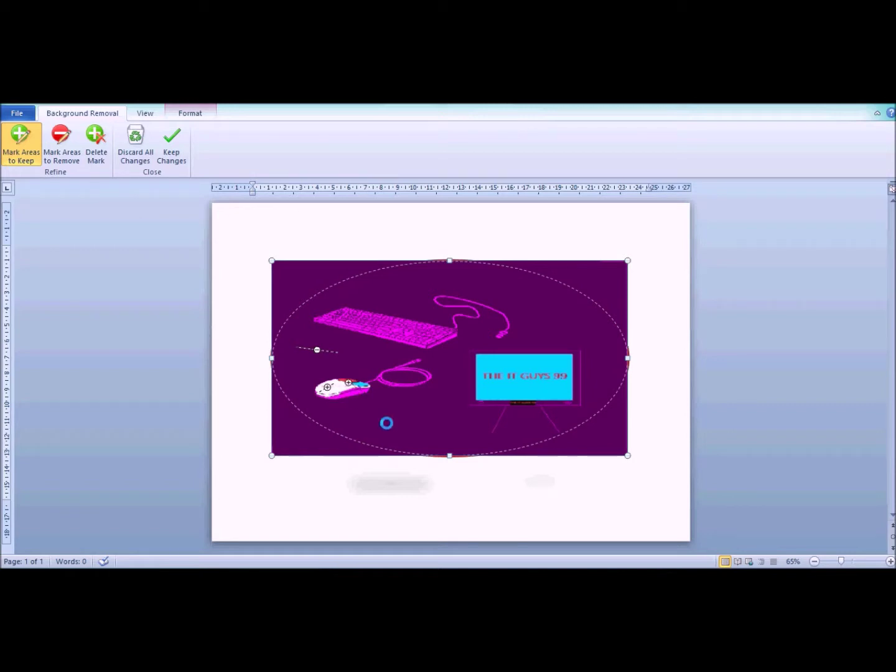
click(347, 394)
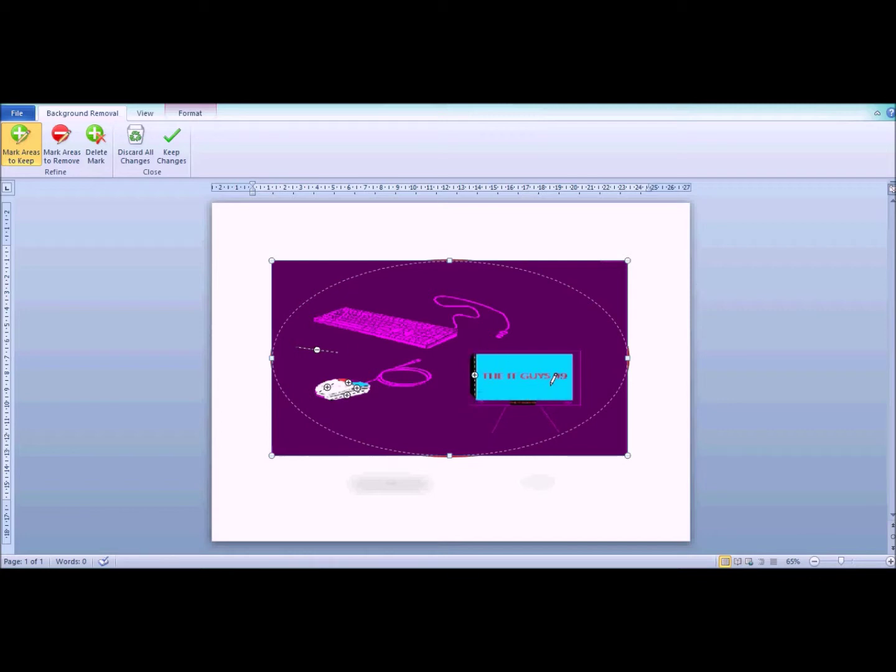
Step: Discard the background removal, reset the picture, and drag it up and back down
click(142, 164)
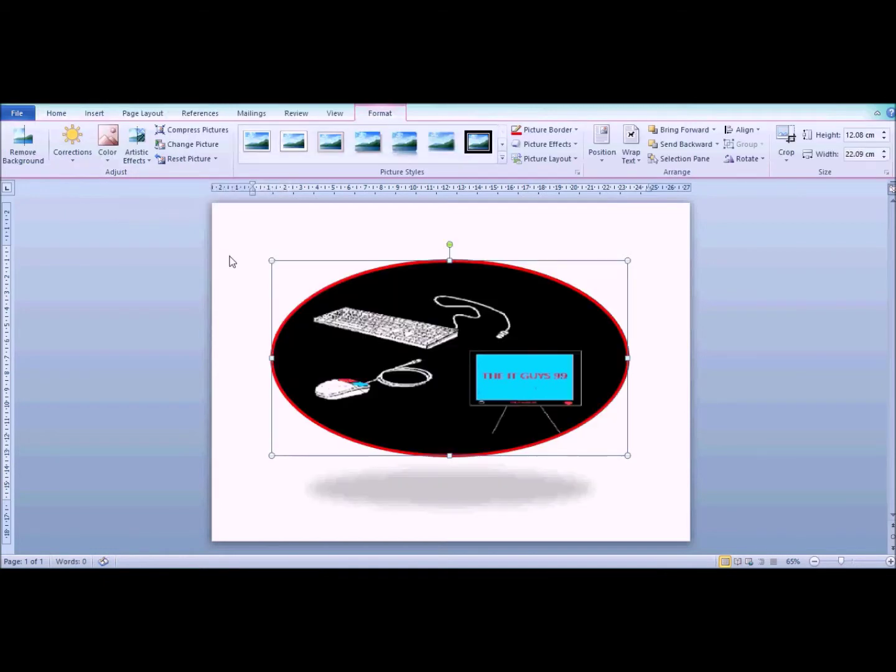
mouse_move(894, 272)
click(187, 165)
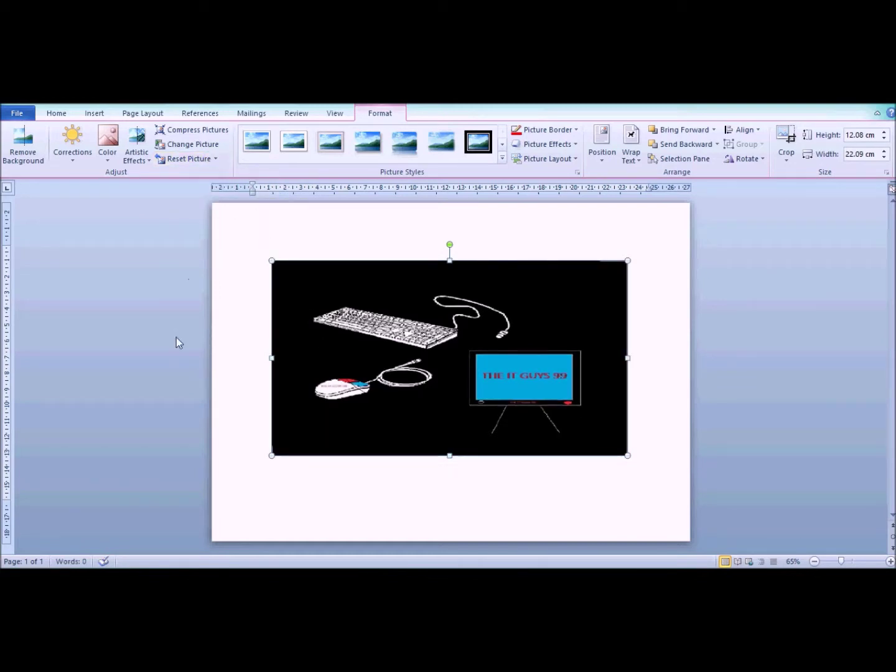
drag(339, 351, 337, 326)
drag(406, 316, 409, 356)
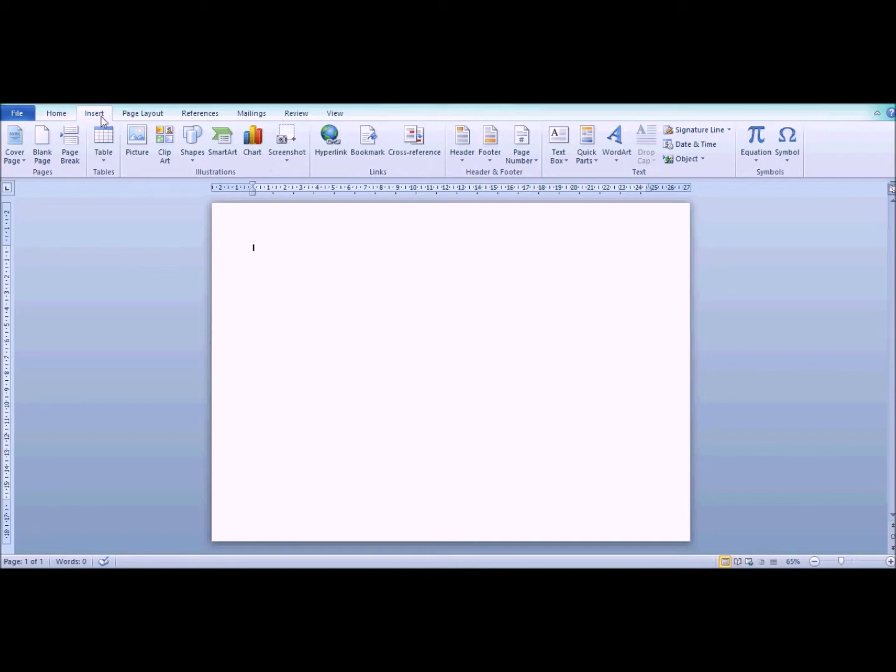
Step: Draw a 16.88 cm circle with the Oval shape and move it to the page centre
click(193, 165)
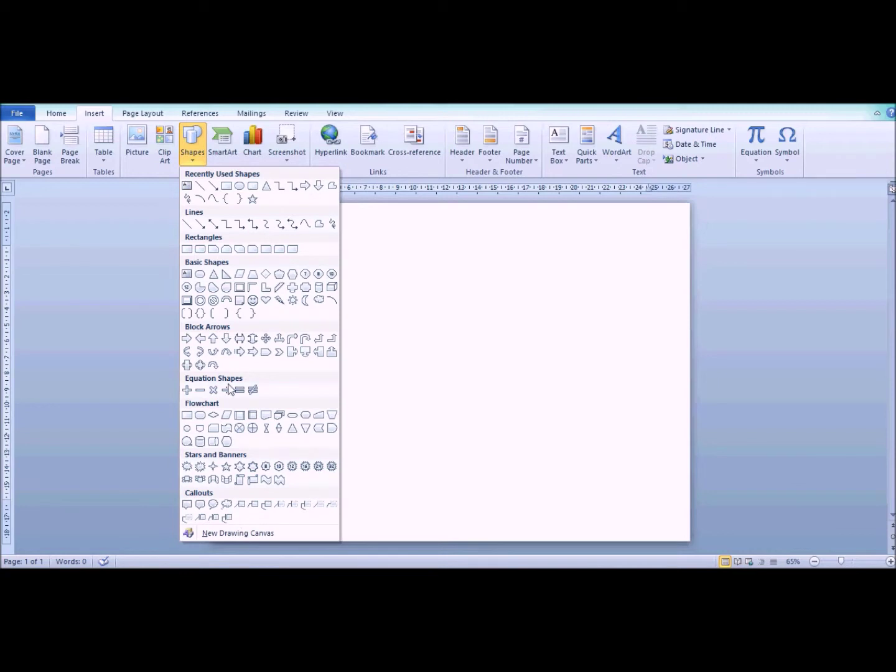
click(239, 186)
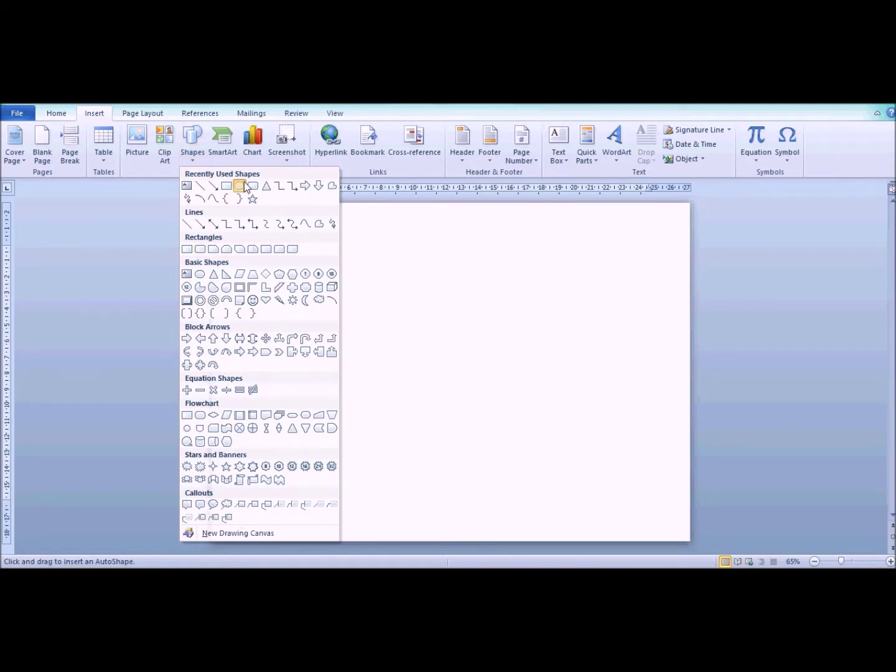
mouse_move(255, 248)
mouse_down()
mouse_move(398, 355)
mouse_move(613, 457)
mouse_move(614, 467)
mouse_move(586, 414)
mouse_move(468, 400)
mouse_move(562, 414)
mouse_move(487, 400)
mouse_move(548, 410)
mouse_move(586, 503)
mouse_move(610, 523)
mouse_move(634, 361)
mouse_move(643, 370)
mouse_move(644, 485)
mouse_move(645, 466)
mouse_move(600, 417)
mouse_move(526, 363)
mouse_up()
drag(441, 375, 516, 374)
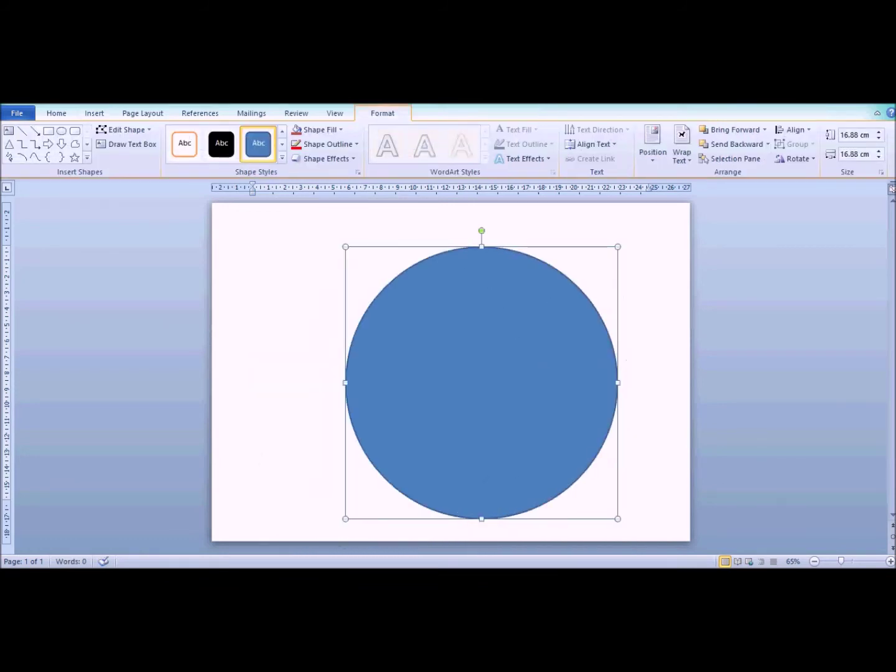
Step: Fill the circle with the recent light cyan swatch and give it a black long-dash outline
click(337, 134)
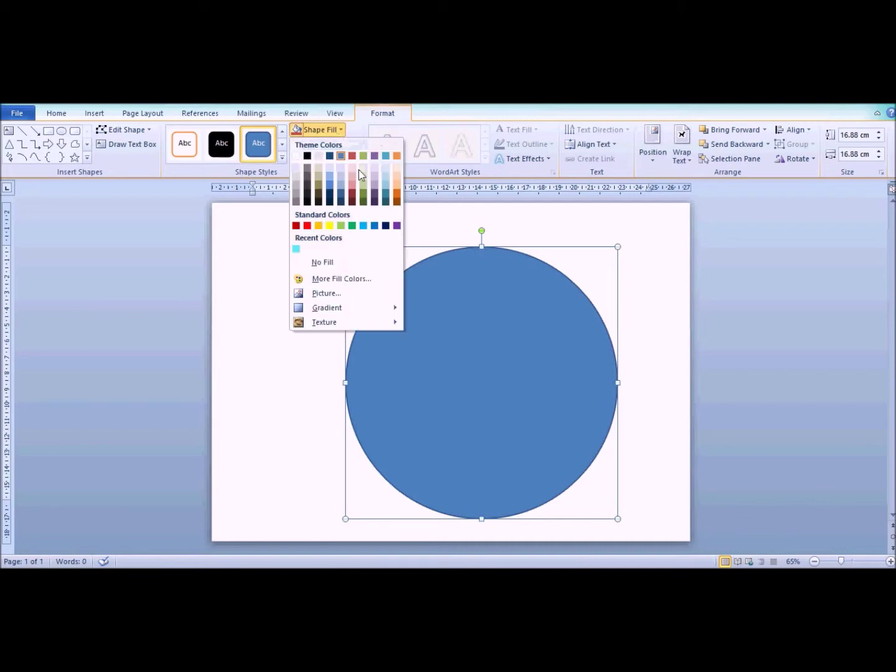
click(296, 249)
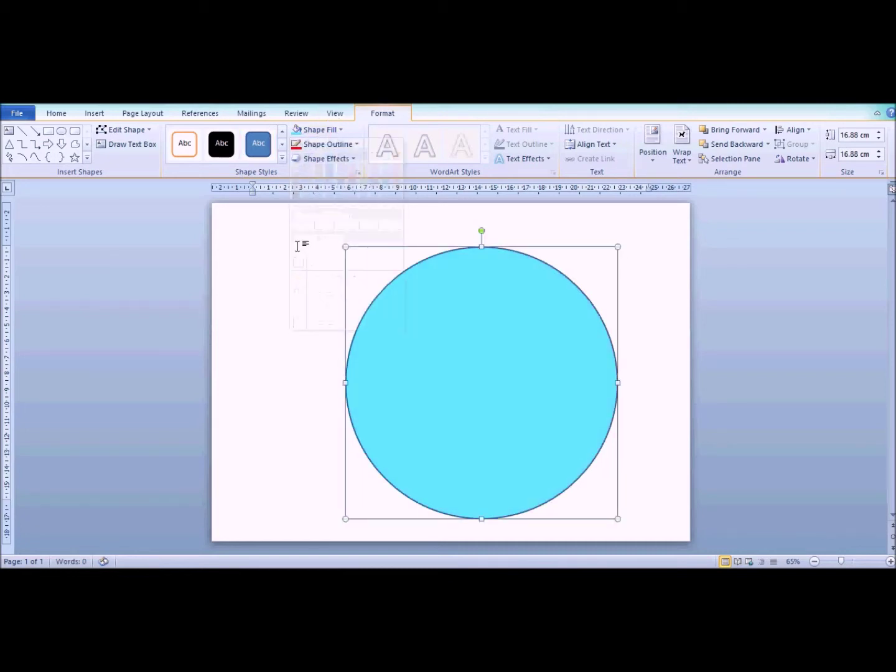
click(358, 143)
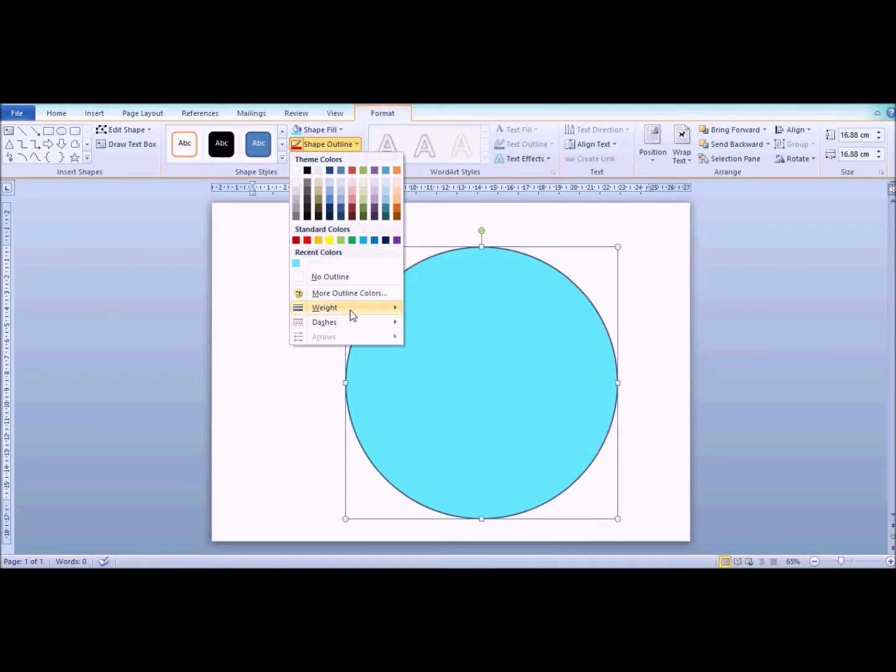
mouse_move(356, 323)
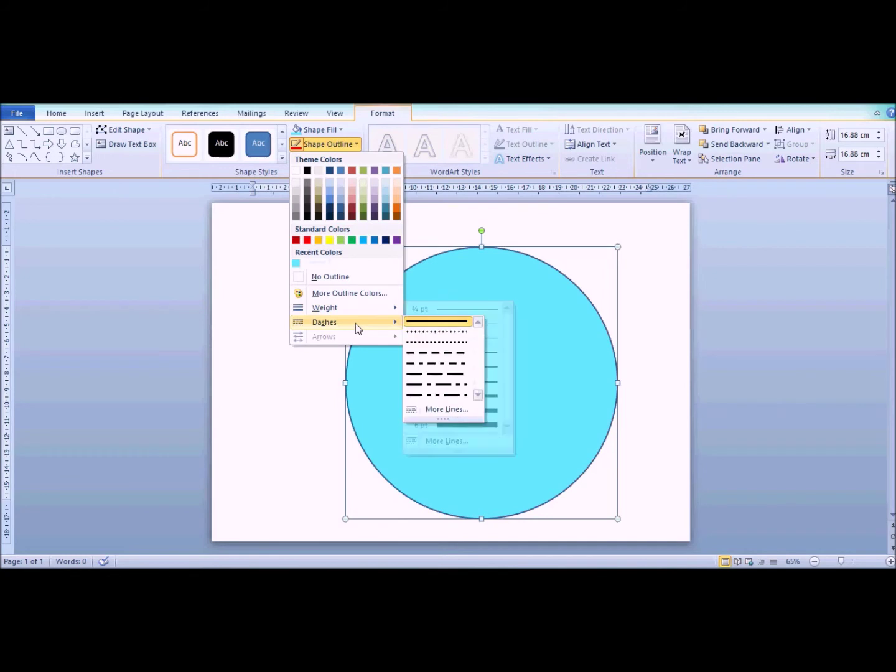
click(435, 374)
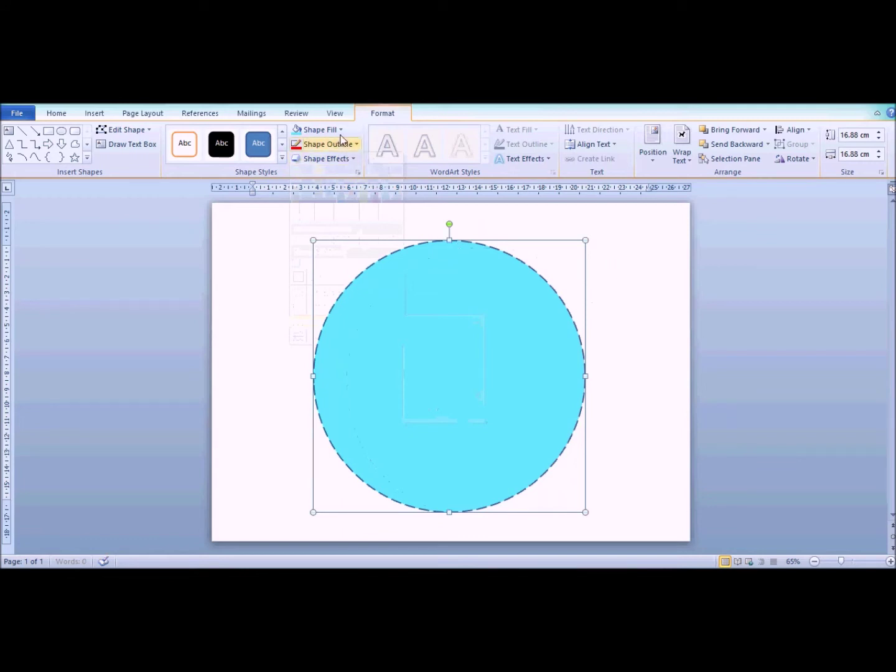
click(357, 145)
click(309, 171)
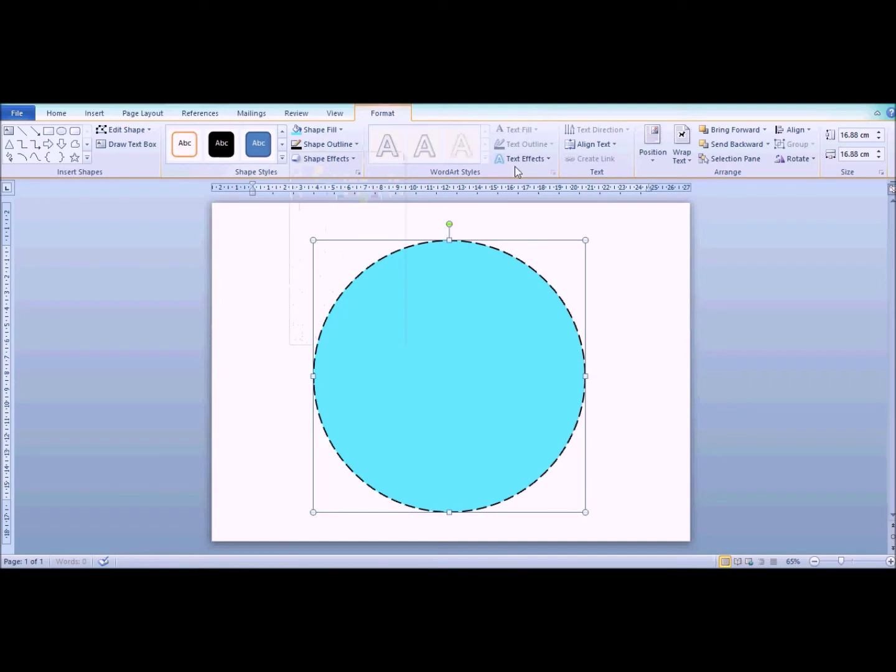
click(627, 269)
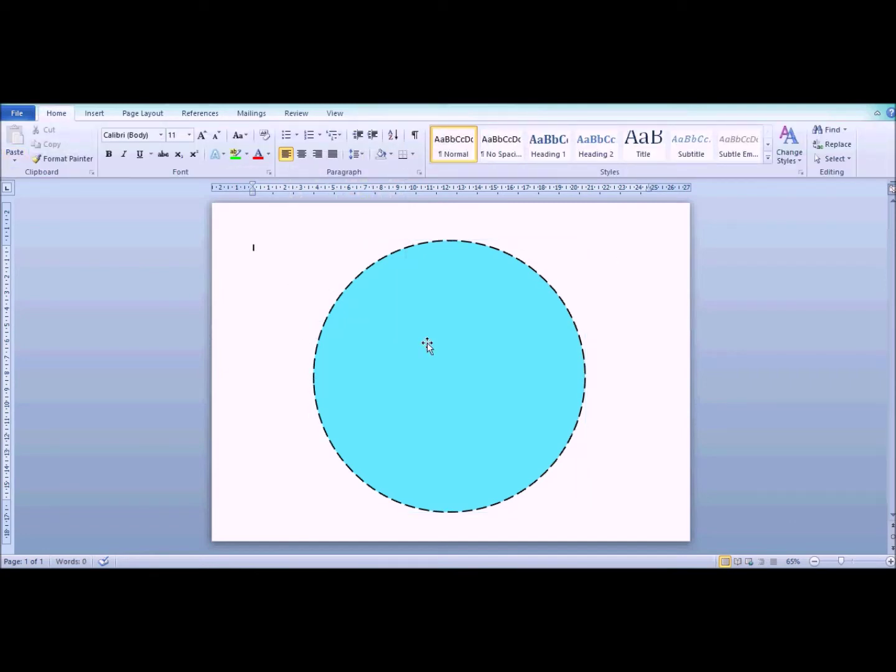
Step: Nudge the circle left and up, add the text 'THE IT GUYS 99' inside it, and select it
click(393, 336)
drag(394, 337, 367, 329)
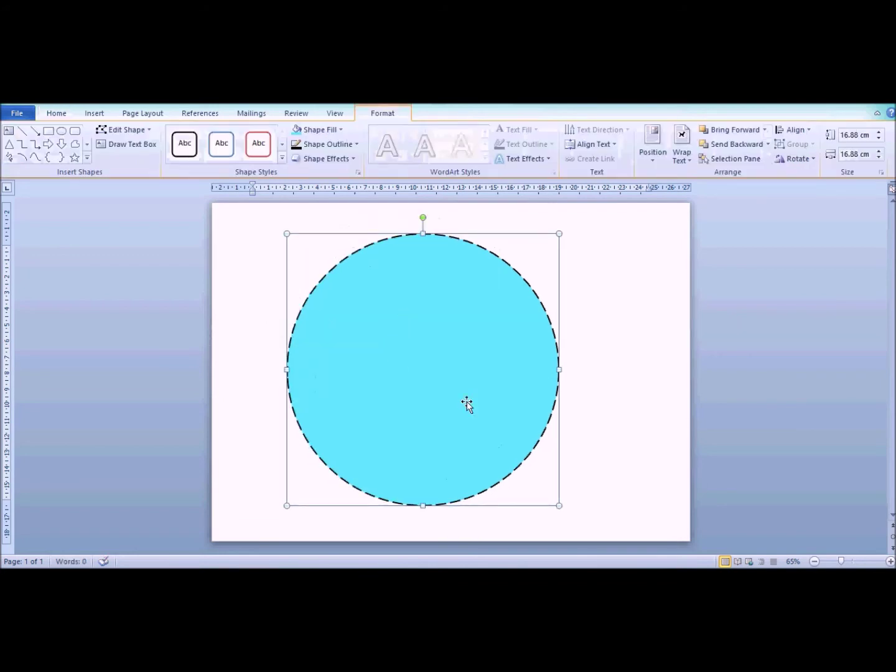
right_click(428, 362)
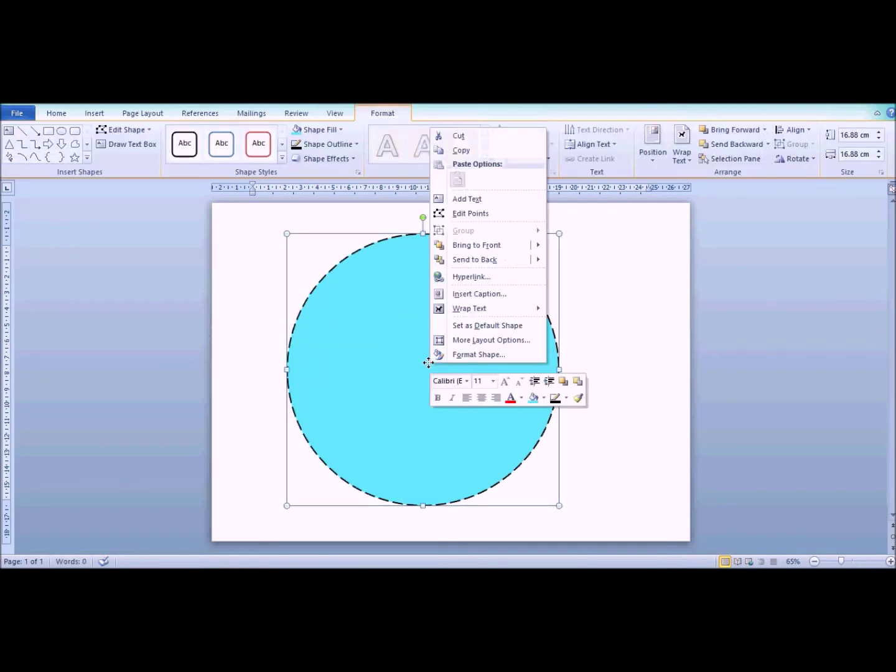
click(513, 200)
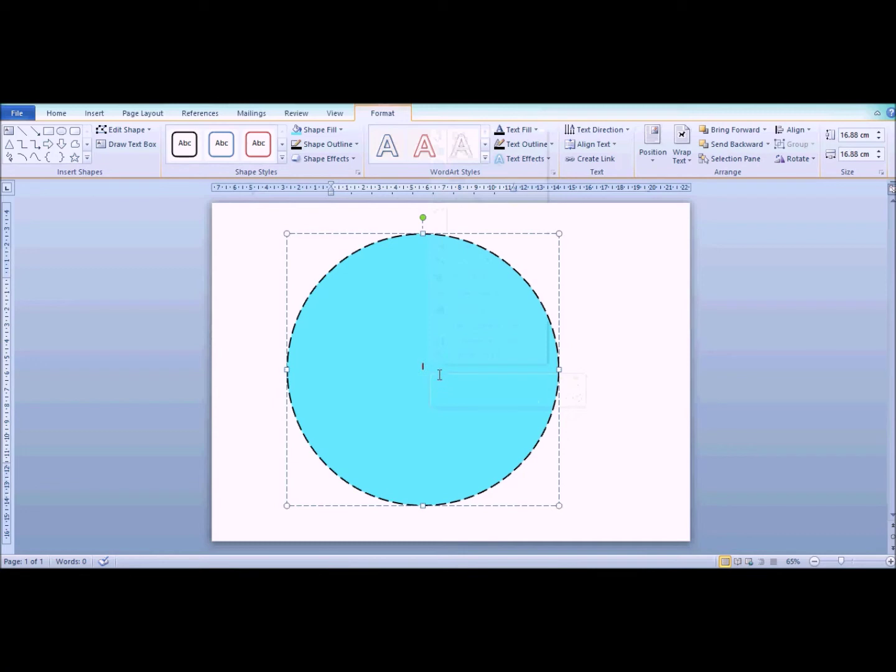
text(ab)
text(THE IT GUY)
key(ctrl+a)
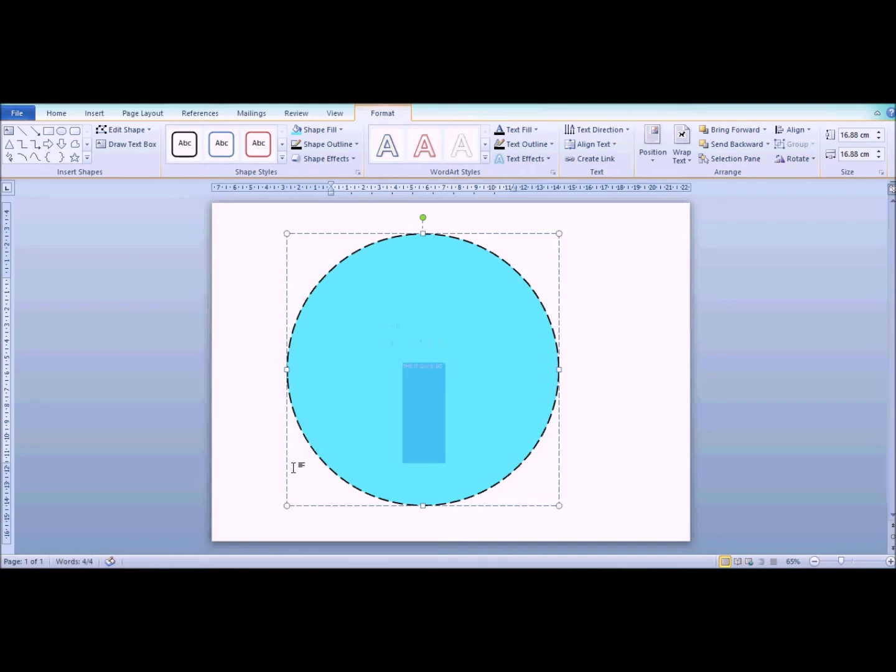
click(53, 115)
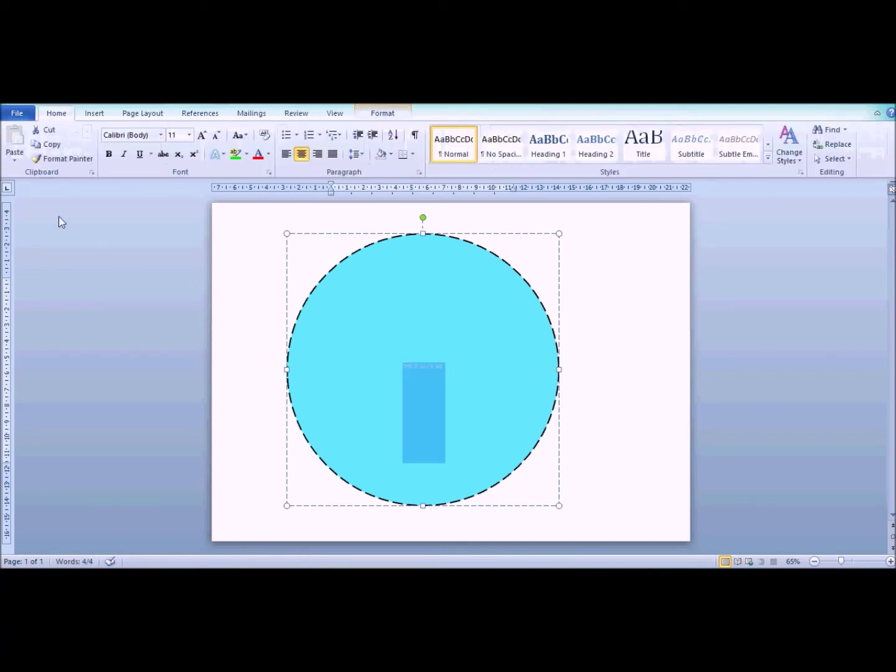
Step: Enlarge the circle's text to 80 pt with repeated Grow Font
click(204, 136)
click(205, 136)
click(204, 136)
click(205, 135)
click(205, 136)
click(204, 135)
click(204, 135)
click(203, 135)
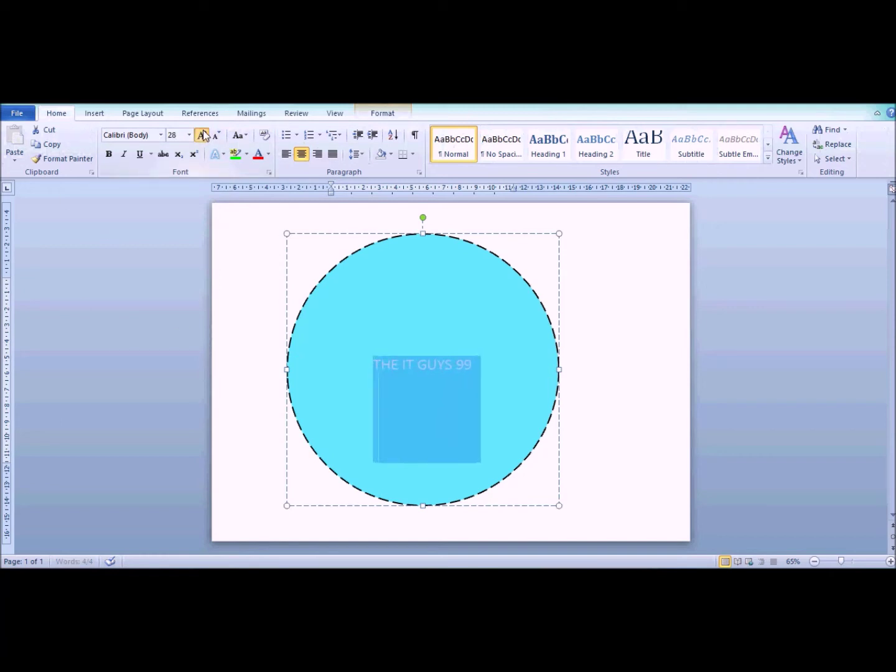
click(204, 136)
click(204, 135)
click(204, 135)
click(204, 135)
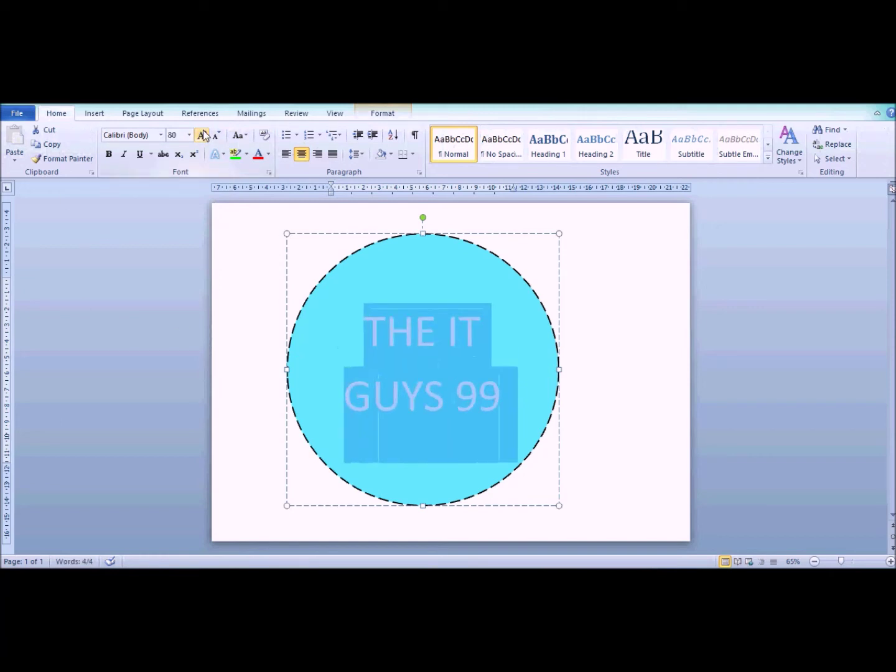
Step: Colour the text red and centre it horizontally after trying the other alignments
click(267, 155)
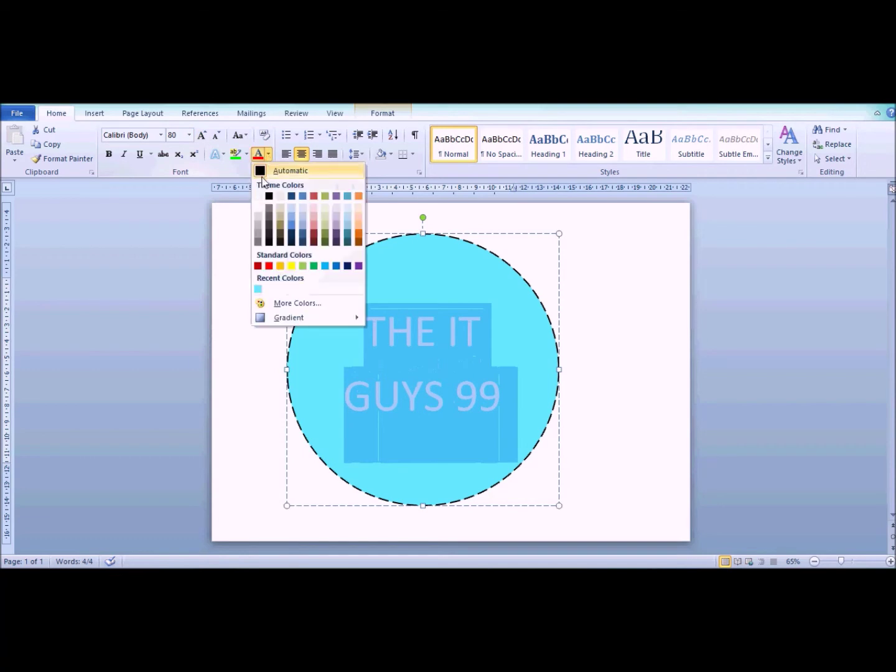
click(269, 266)
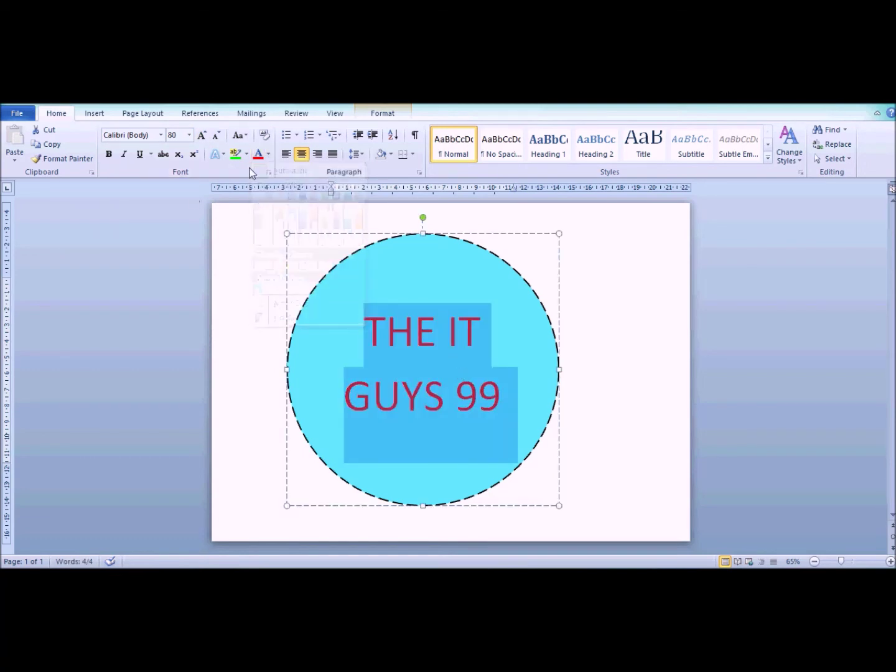
click(285, 154)
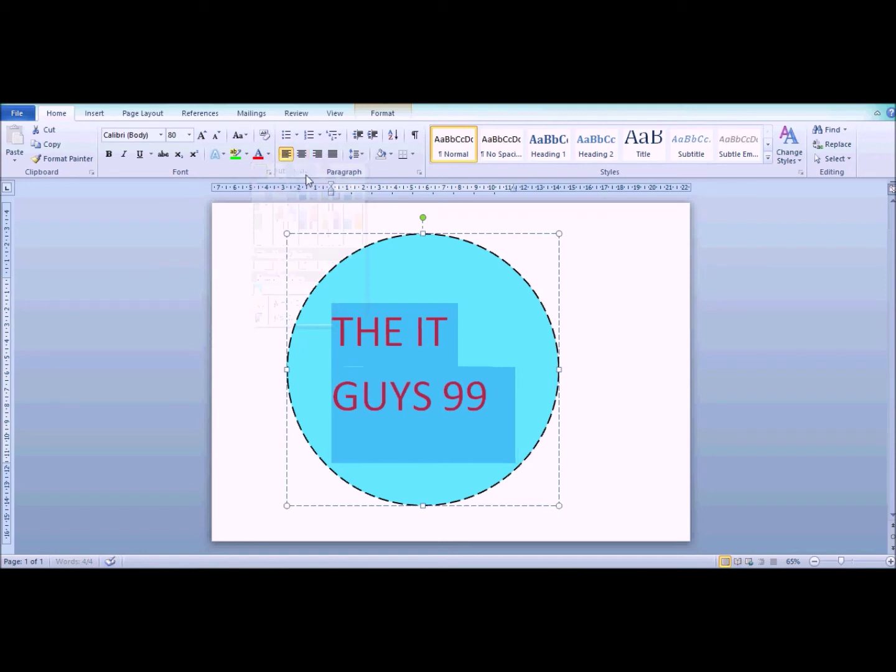
click(317, 155)
click(336, 157)
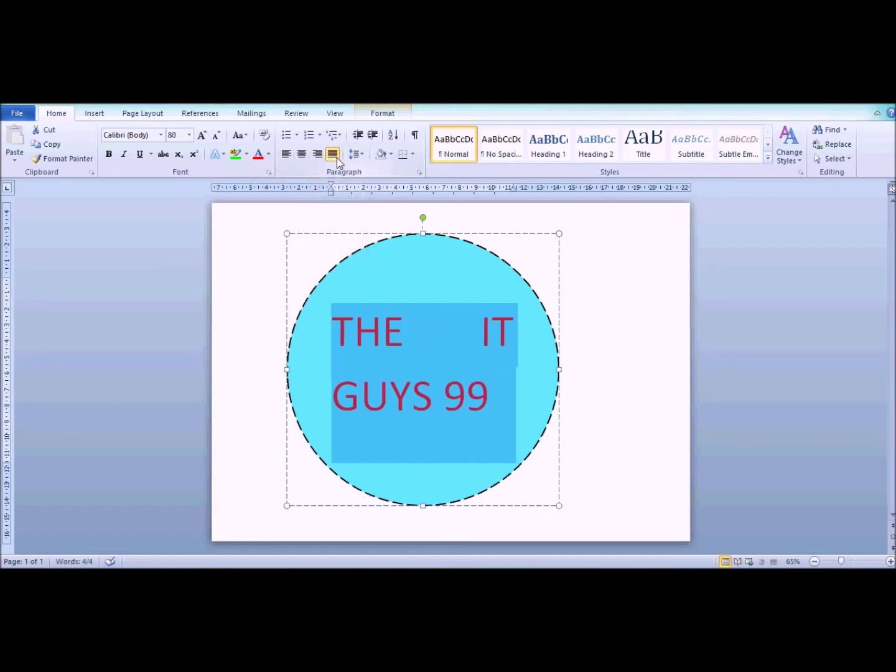
click(301, 154)
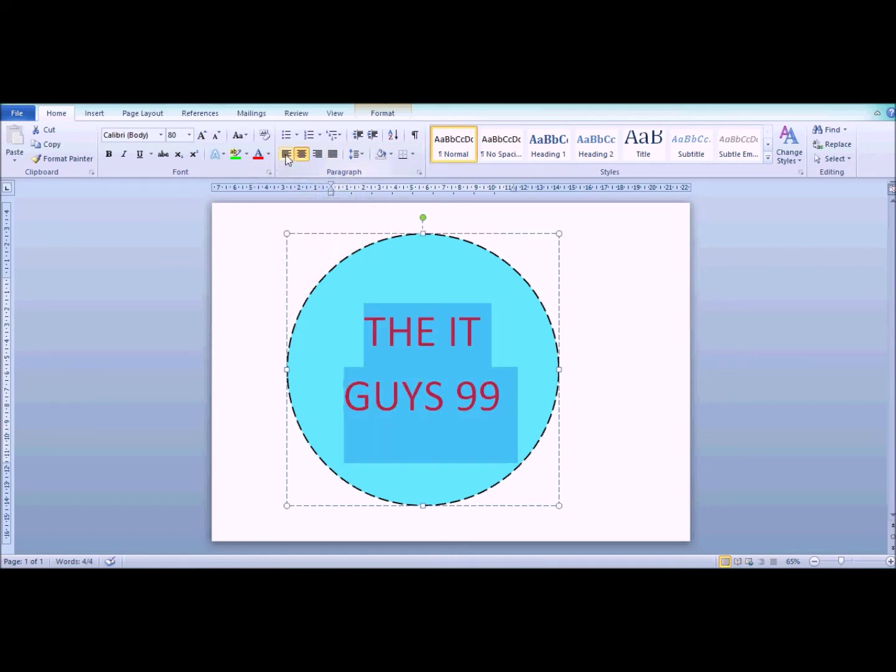
click(376, 116)
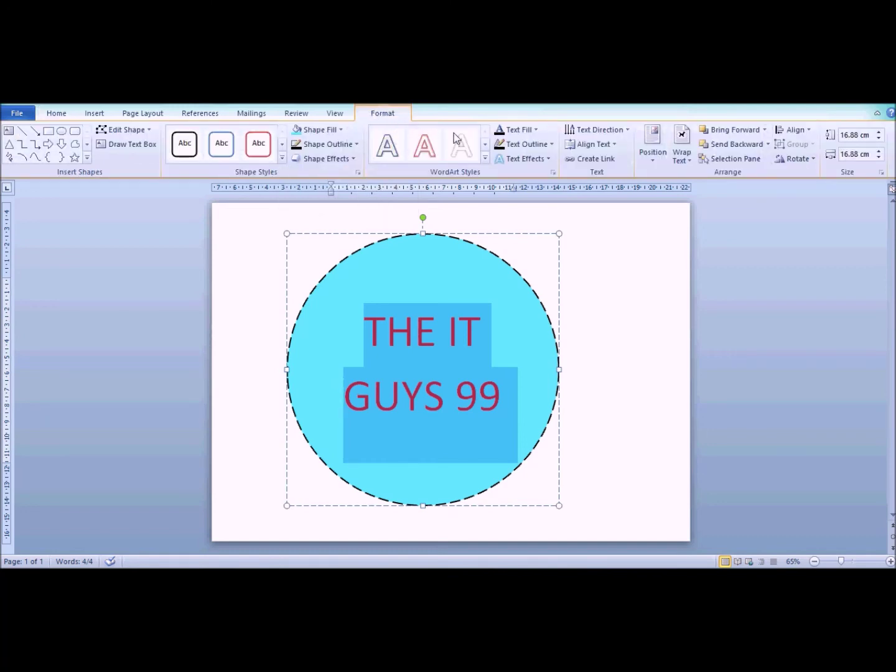
Step: Align the text to the middle of the circle and rotate all text 90°
click(608, 148)
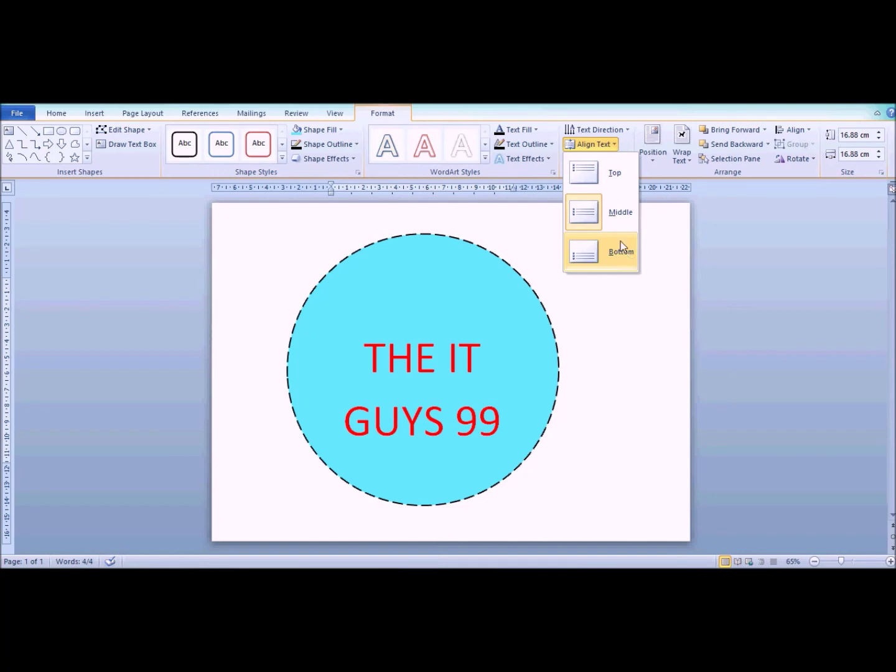
click(615, 230)
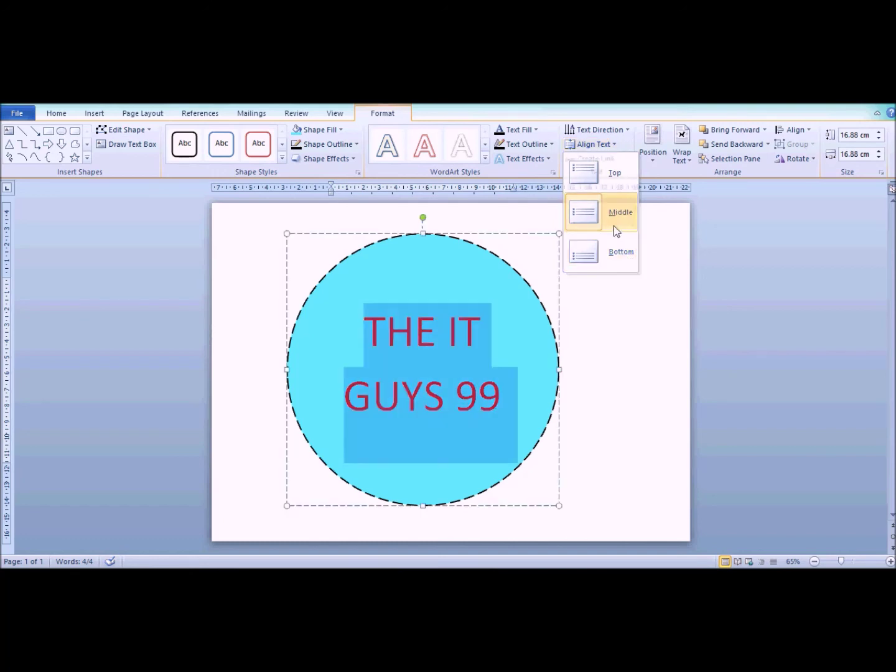
click(621, 131)
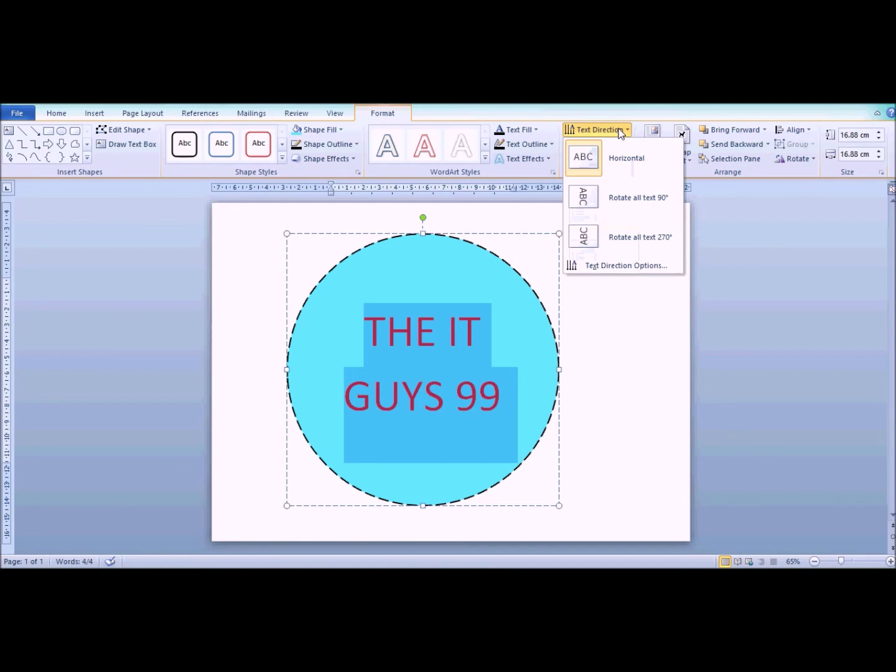
click(620, 199)
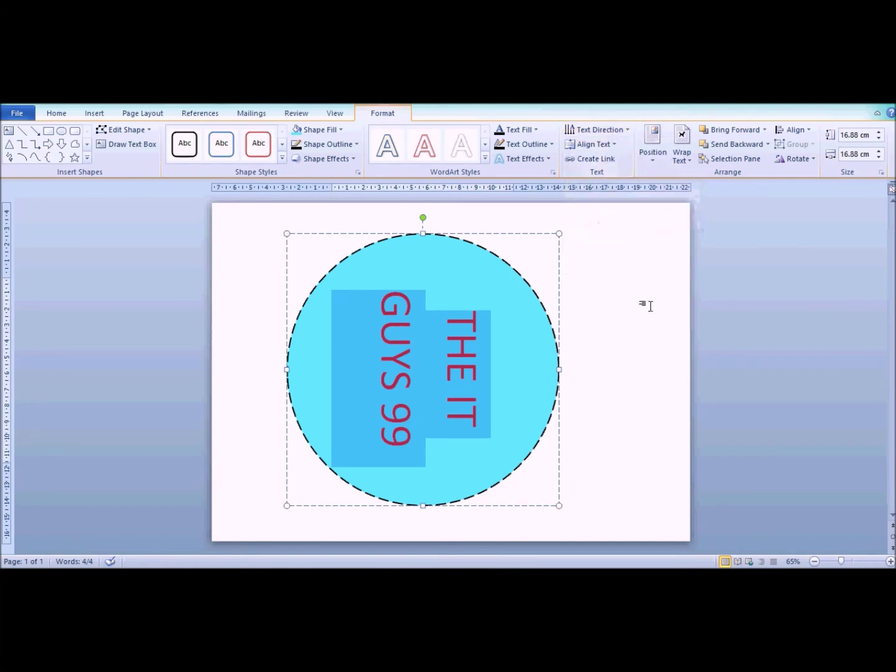
click(640, 358)
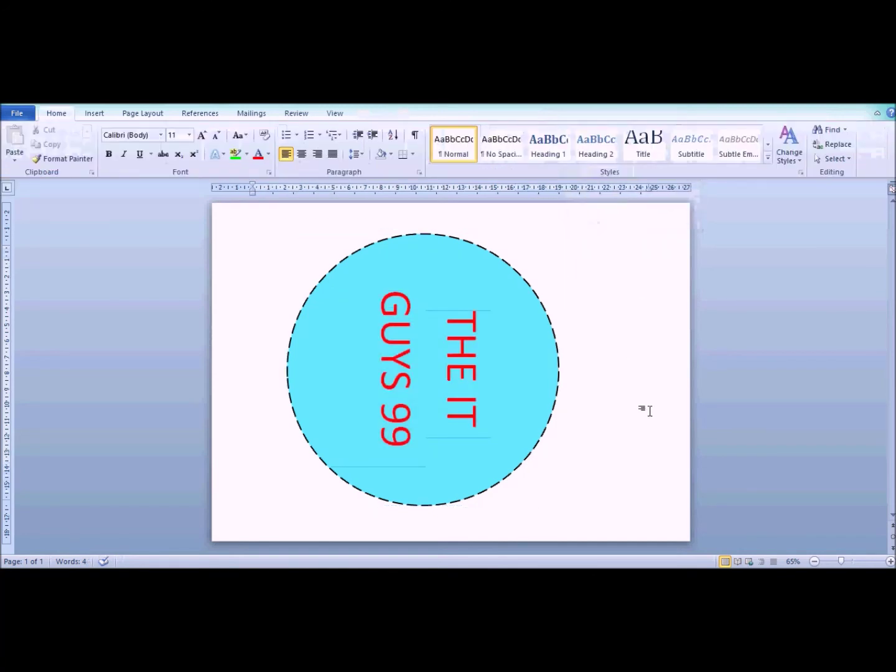